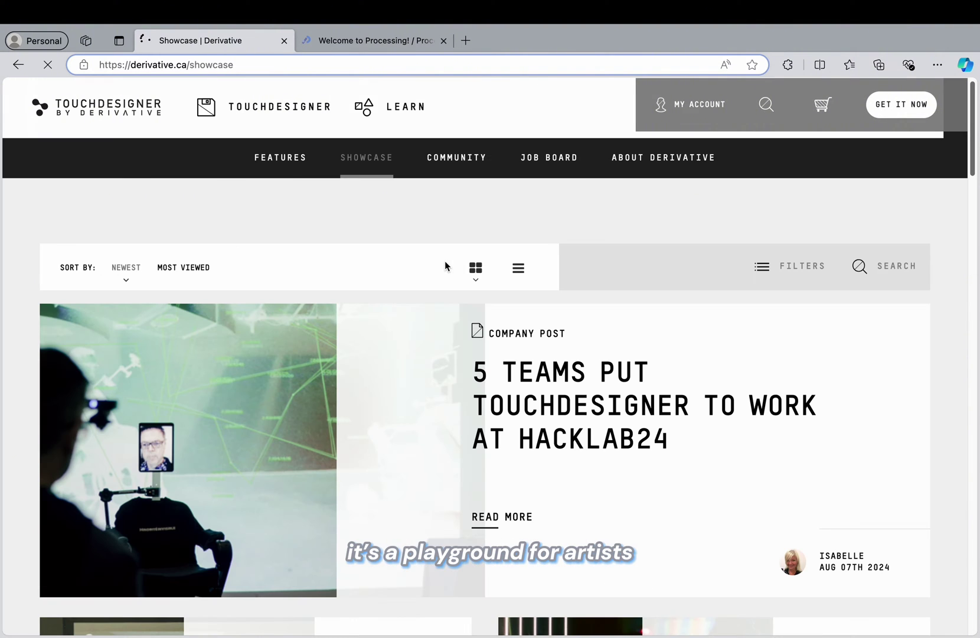
Browse Derivative's Application Building and TouchDesigner download pages, then move to the Processing homepage
left_click(291, 158)
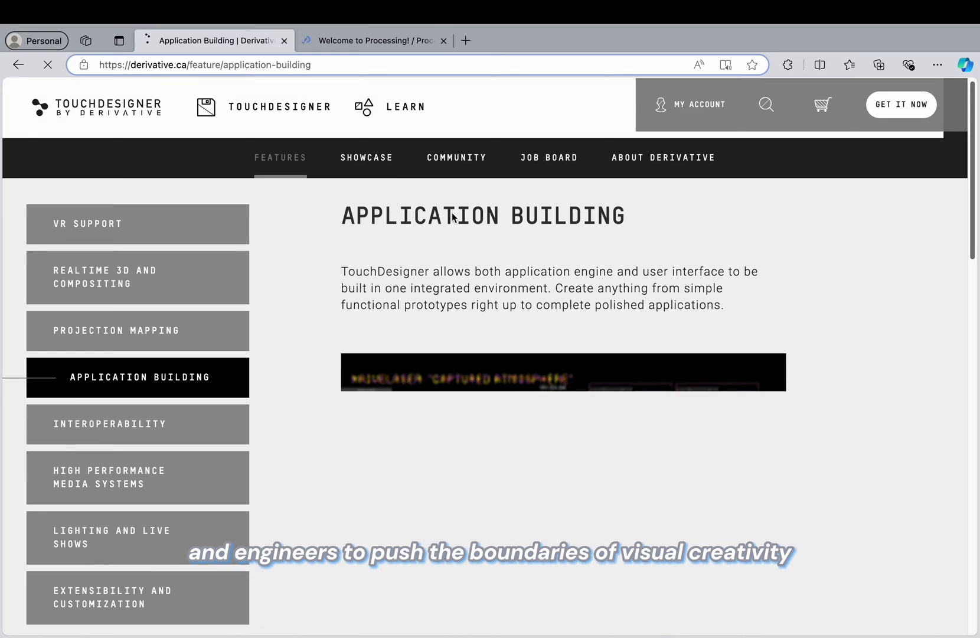
left_click(913, 105)
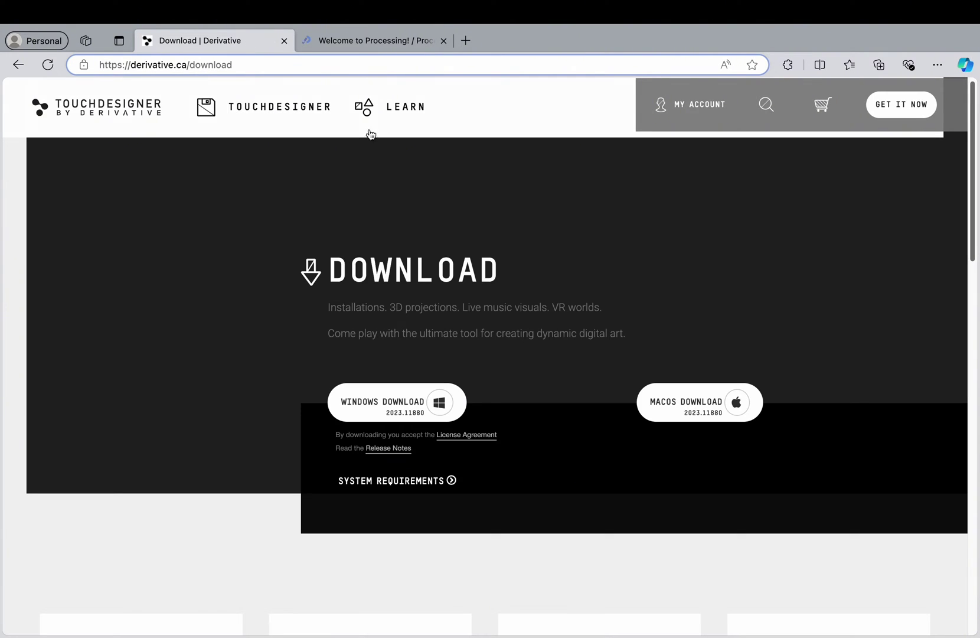
left_click(392, 40)
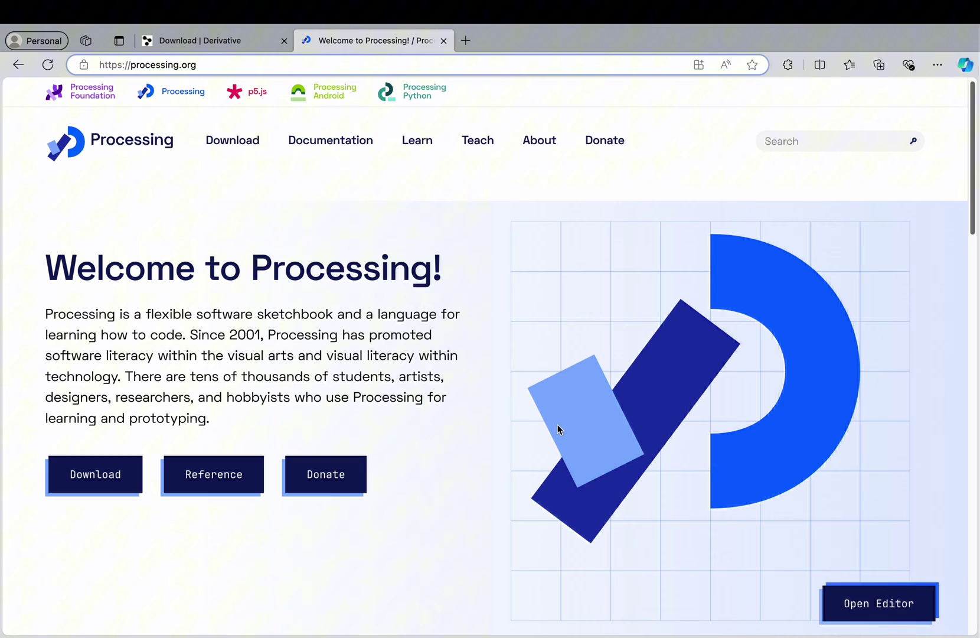
Go to the Processing 4.3 download page on processing.org
left_click(109, 473)
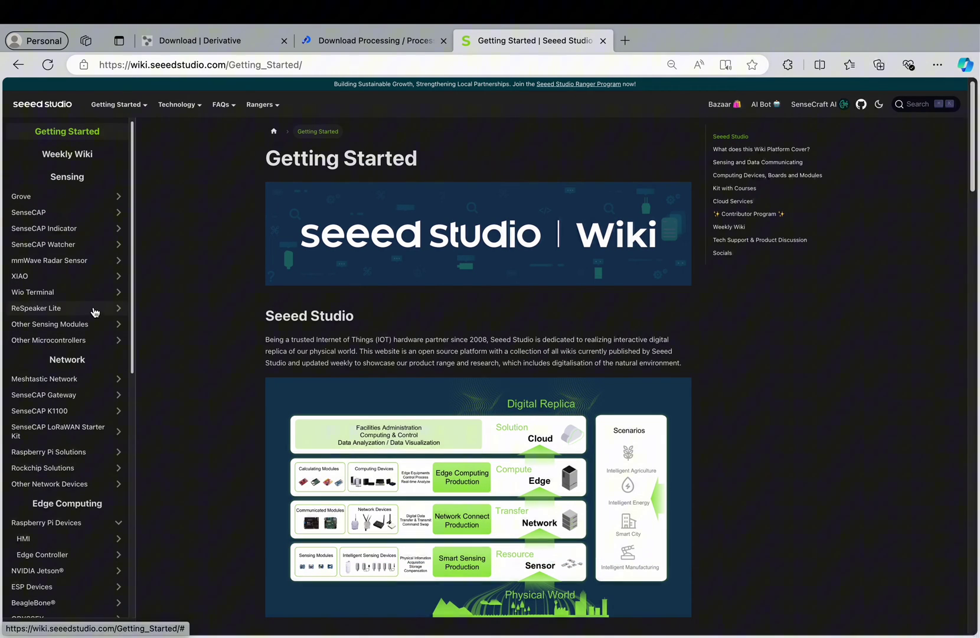
Navigate the wiki sidebar through XIAO ESP32S3 (Sense) Hardware Usage to Camera Usage for Sense Version
left_click(68, 277)
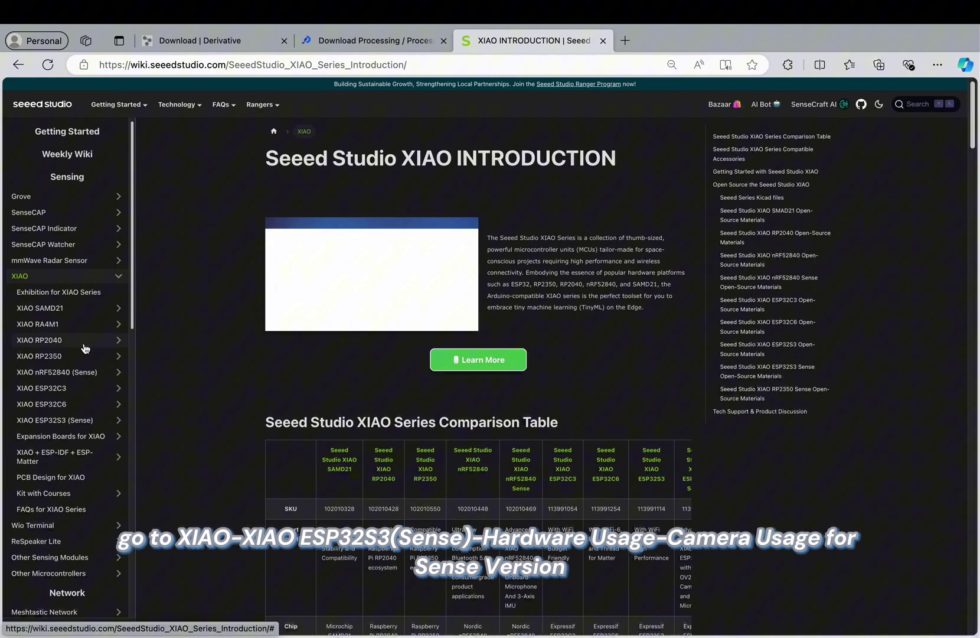
left_click(84, 424)
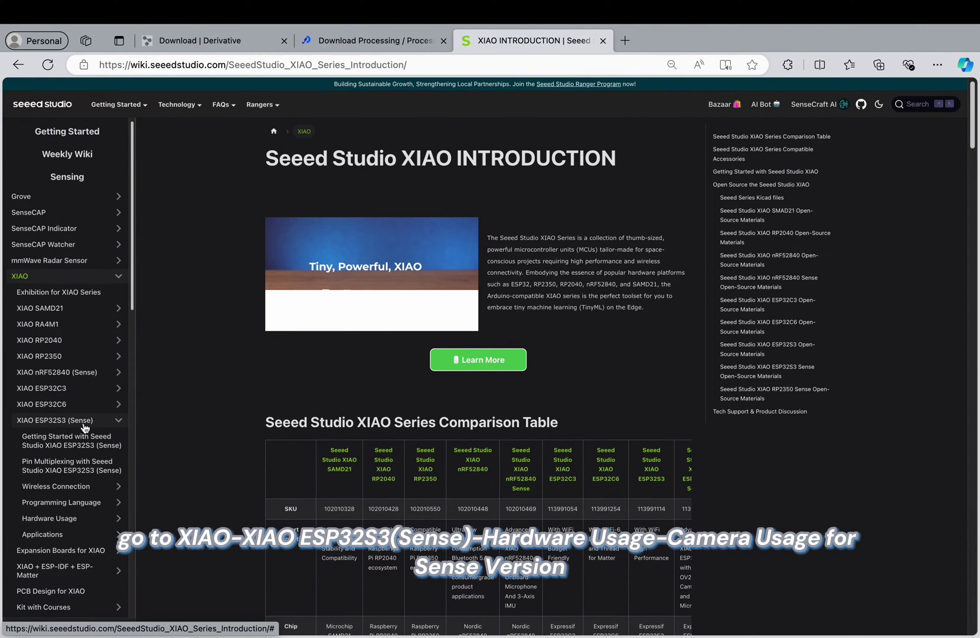
left_click(108, 519)
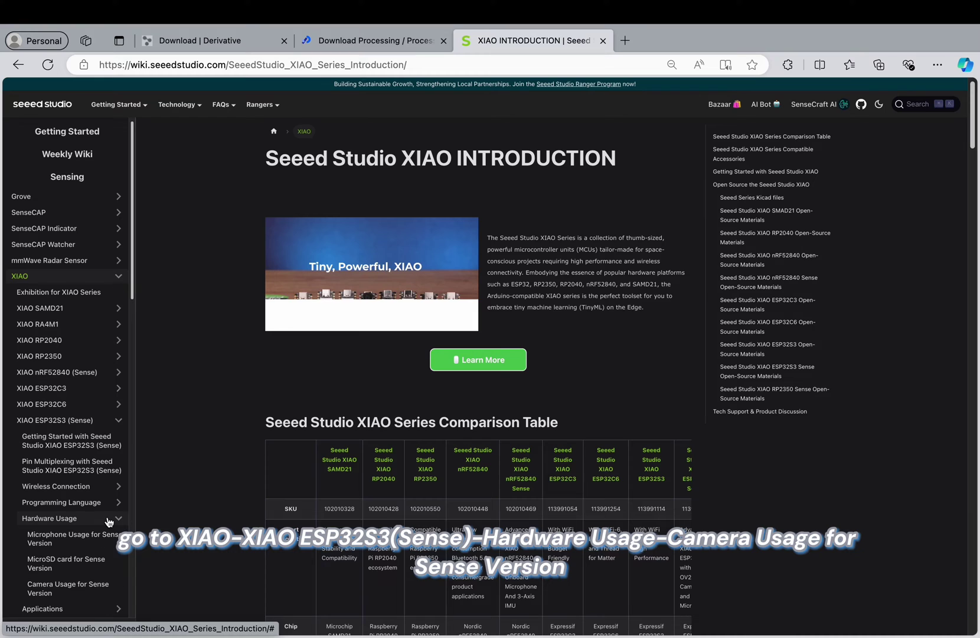
left_click(98, 589)
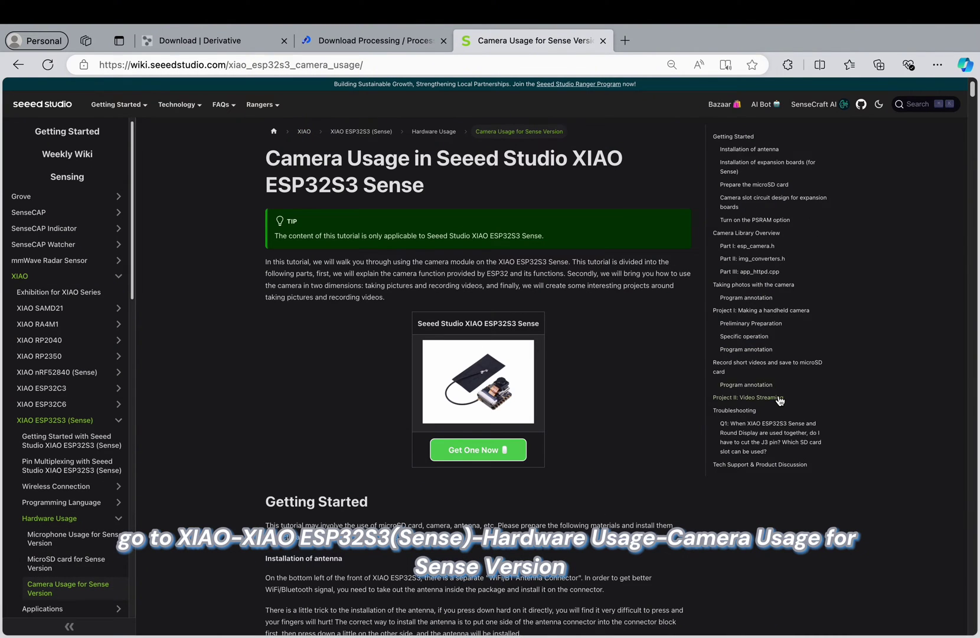
Jump to the Project II: Video Streaming section and review its code download links
left_click(748, 397)
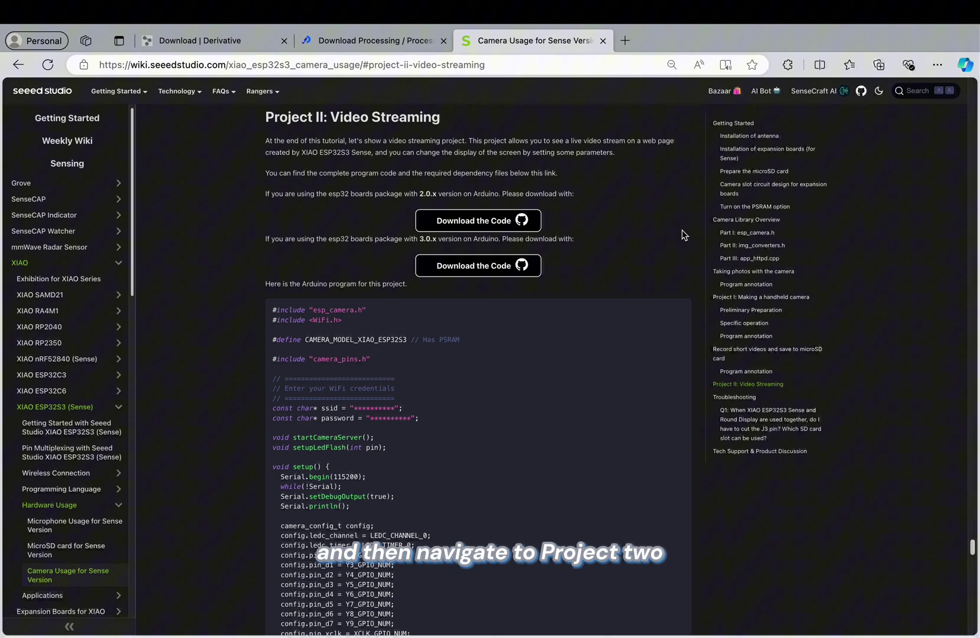
scroll(683, 233, "up", 2)
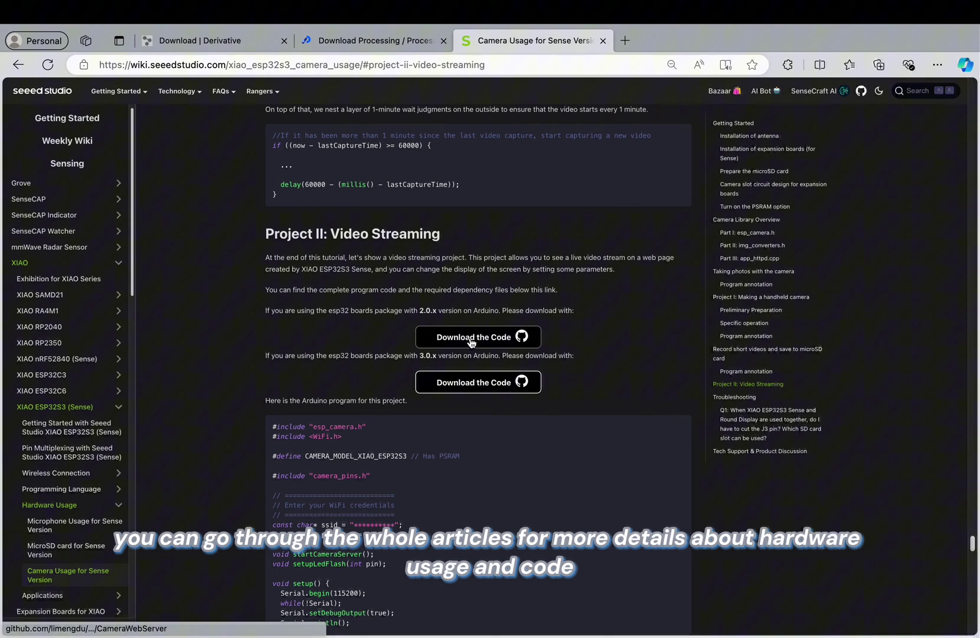
scroll(484, 355, "up", 9)
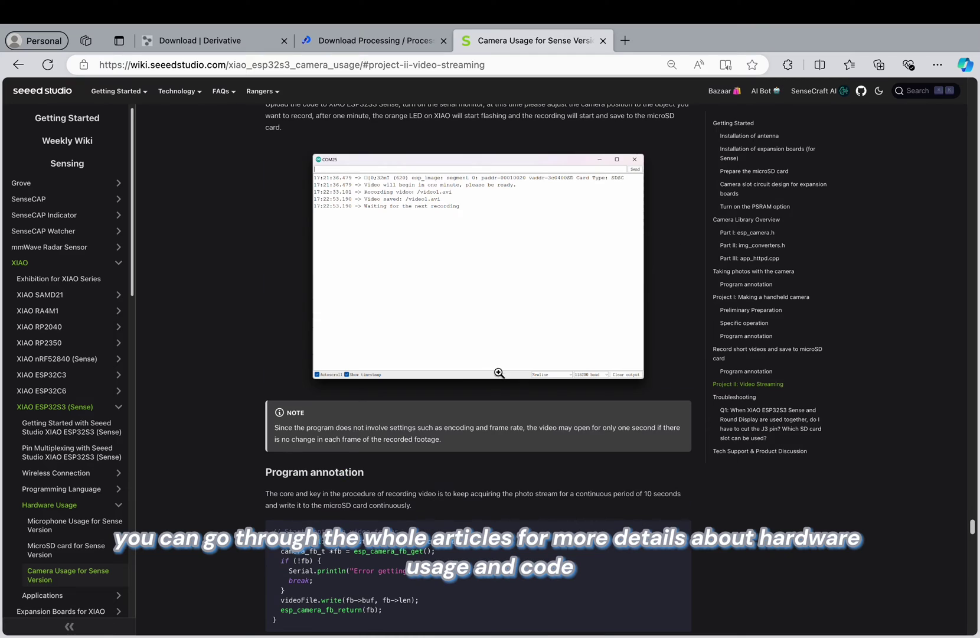
scroll(564, 240, "down", 12)
scroll(536, 295, "up", 11)
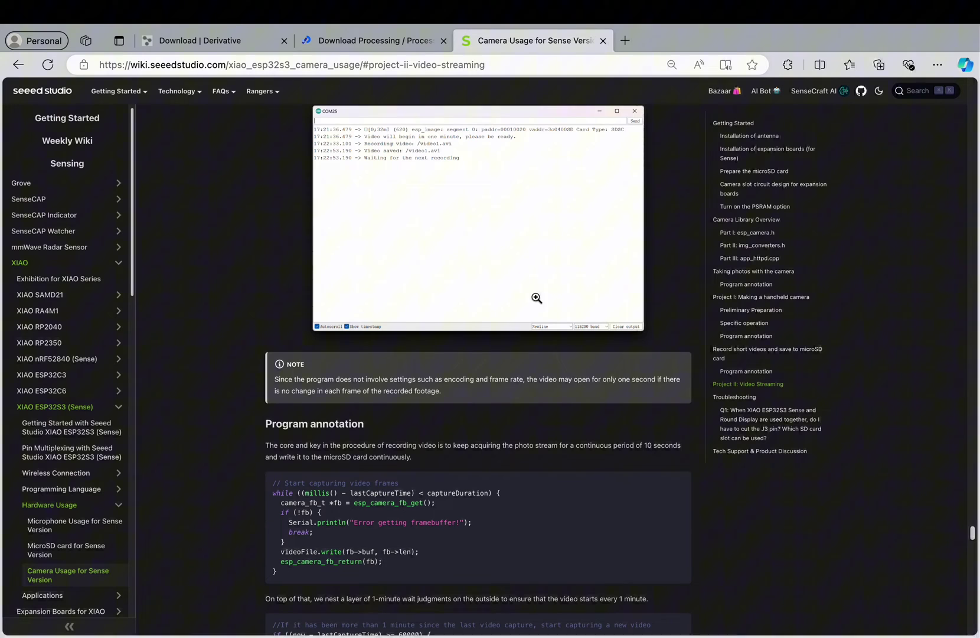
scroll(548, 375, "down", 2)
scroll(548, 375, "down", 5)
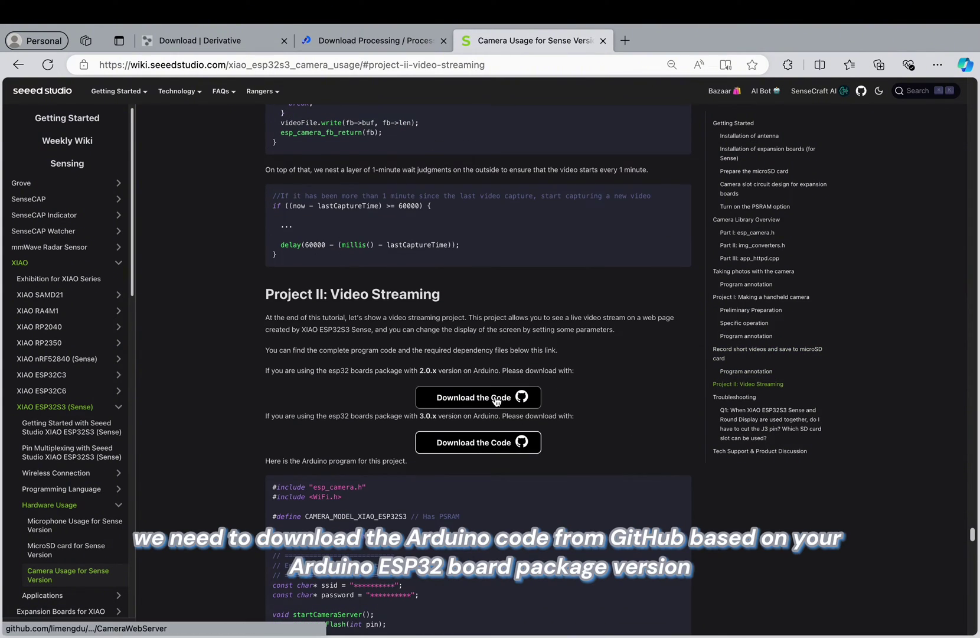
Open the CameraWebServer_for_esp-arduino_3.0.x GitHub folder, then return to that sketch in Arduino IDE
left_click(497, 443)
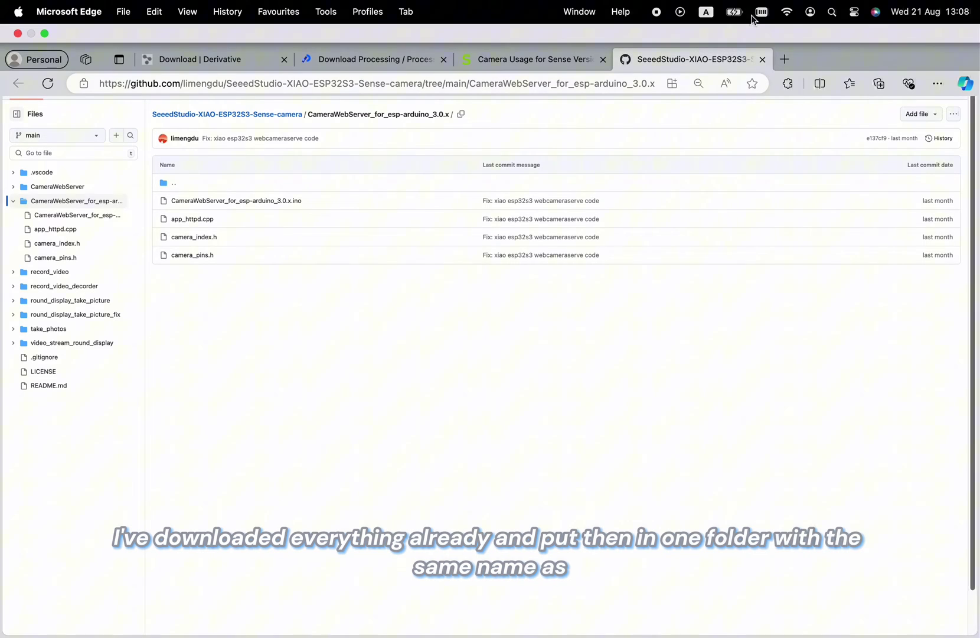
key("ctrl+Right")
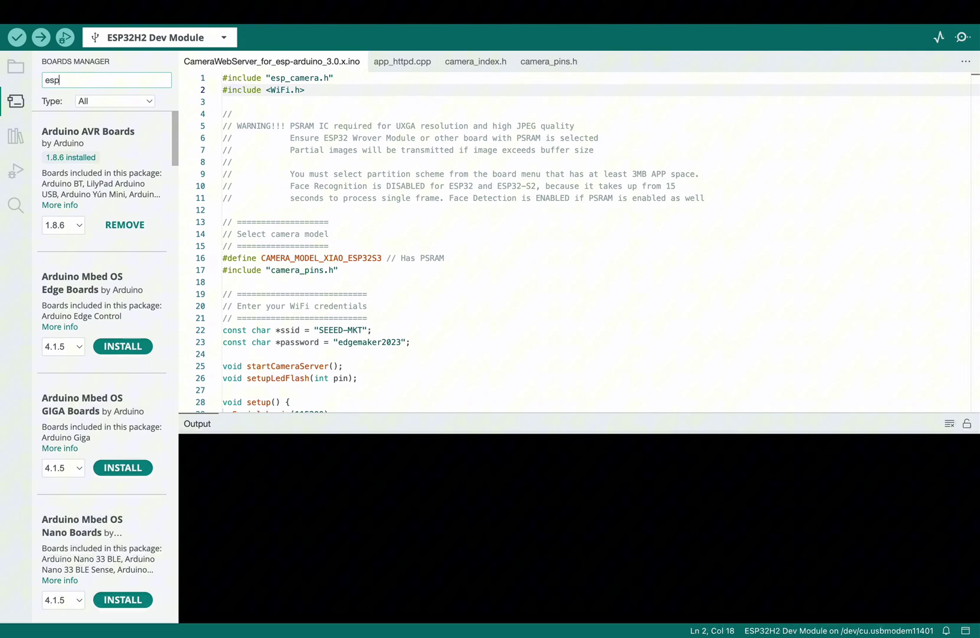
Confirm the esp32 3.0.4 package in Boards Manager and select XIAO_ESP32S3 as the board
type("32")
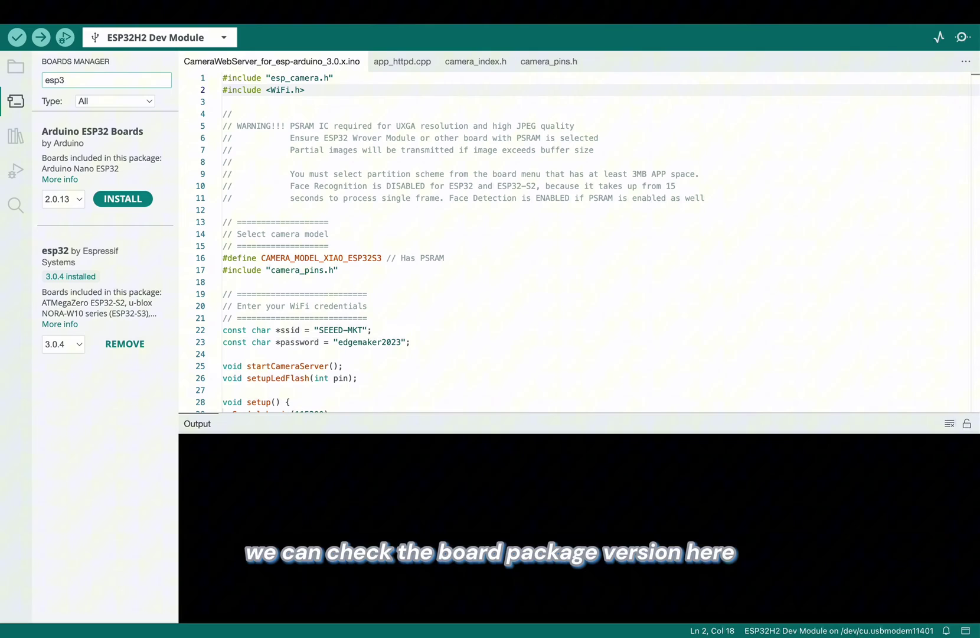
key("BackSpace")
key("BackSpace")
key("BackSpace")
key("BackSpace")
left_click(210, 11)
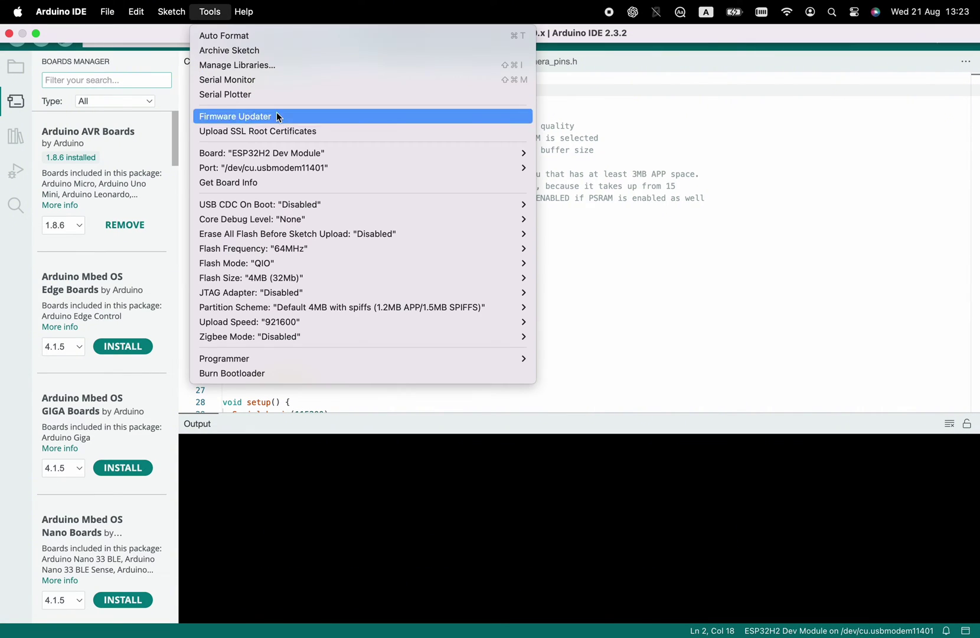
mouse_move(277, 153)
mouse_move(603, 281)
scroll(390, 498, "down", 3)
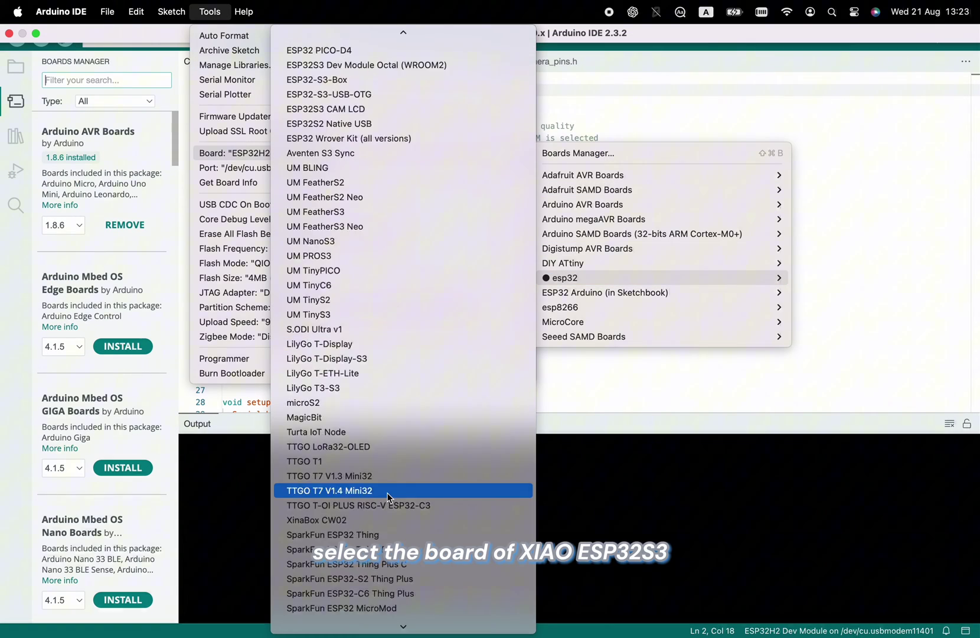
scroll(390, 498, "down", 20)
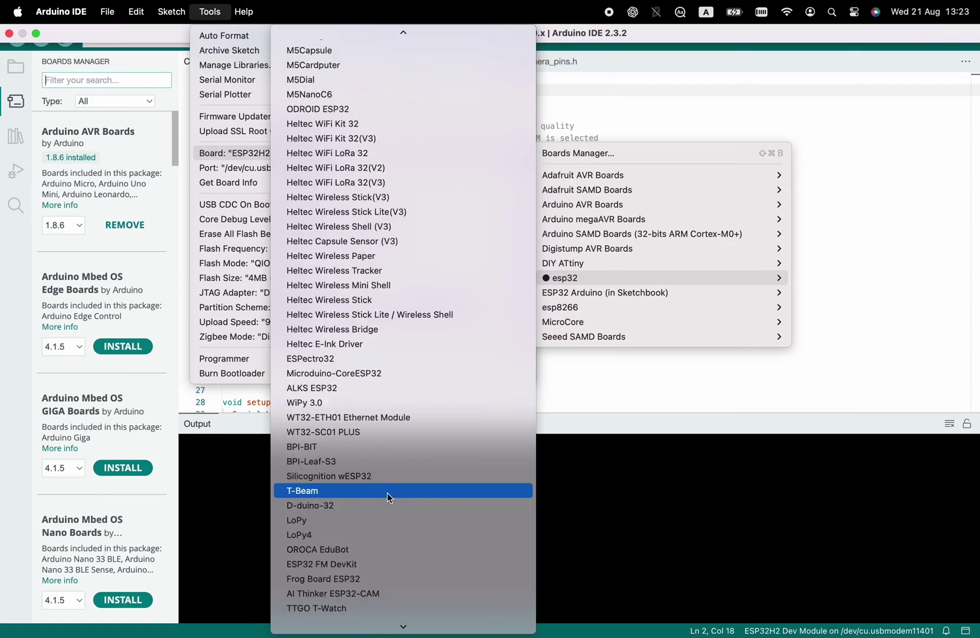
scroll(390, 498, "down", 15)
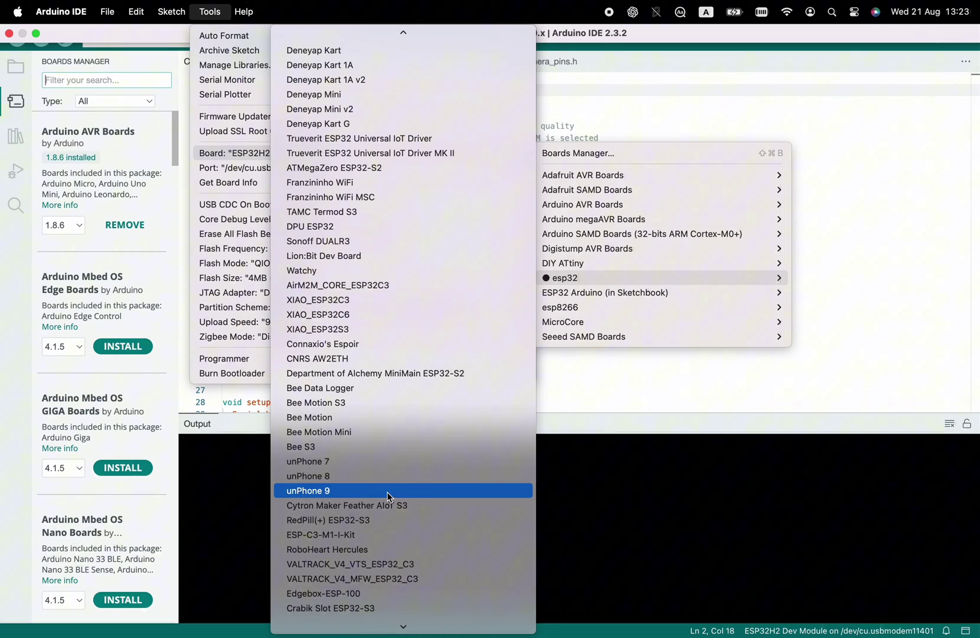
left_click(397, 328)
Set the board's PSRAM option to OPI PSRAM
left_click(209, 13)
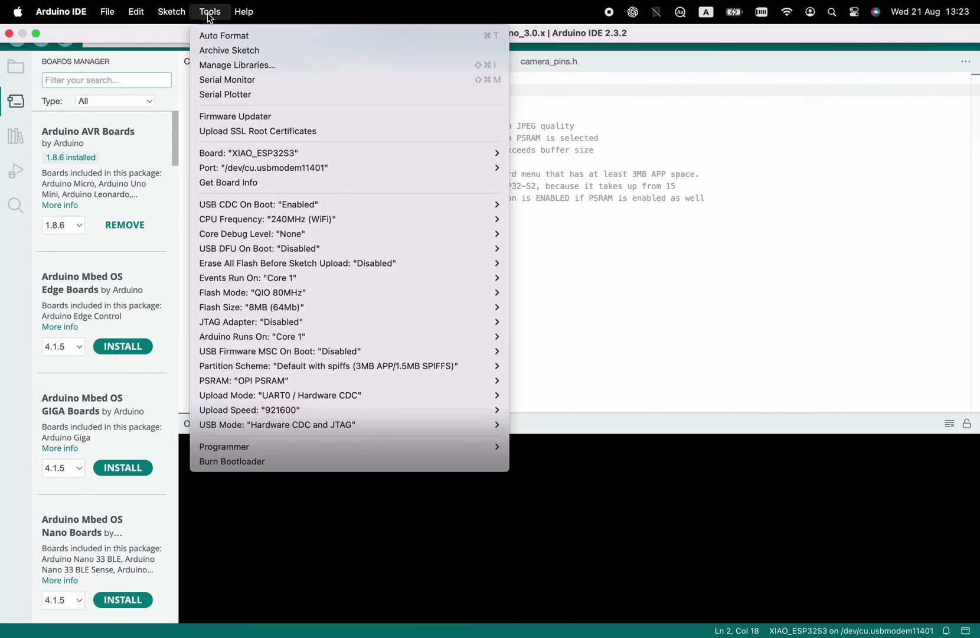
mouse_move(328, 380)
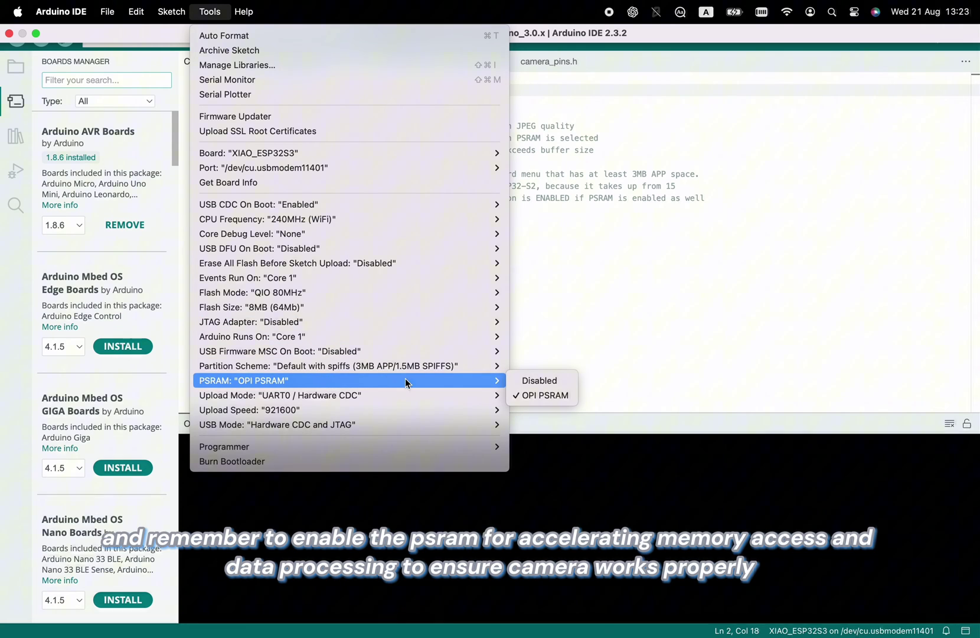
left_click(545, 396)
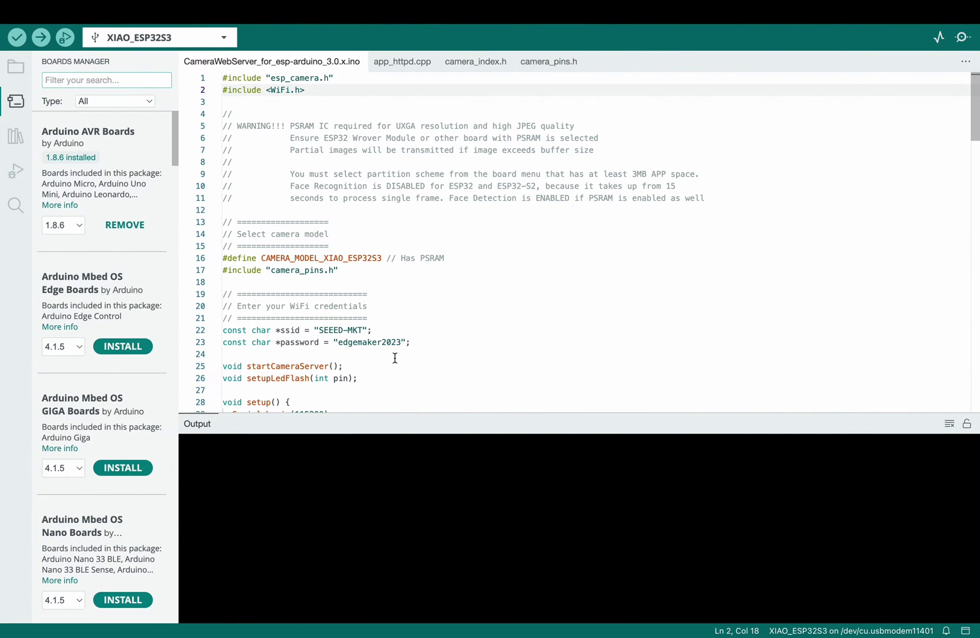
Verify the CameraWebServer sketch (3129649 bytes, 93%) and upload it to the XIAO_ESP32S3
left_click_drag(435, 342, 222, 326)
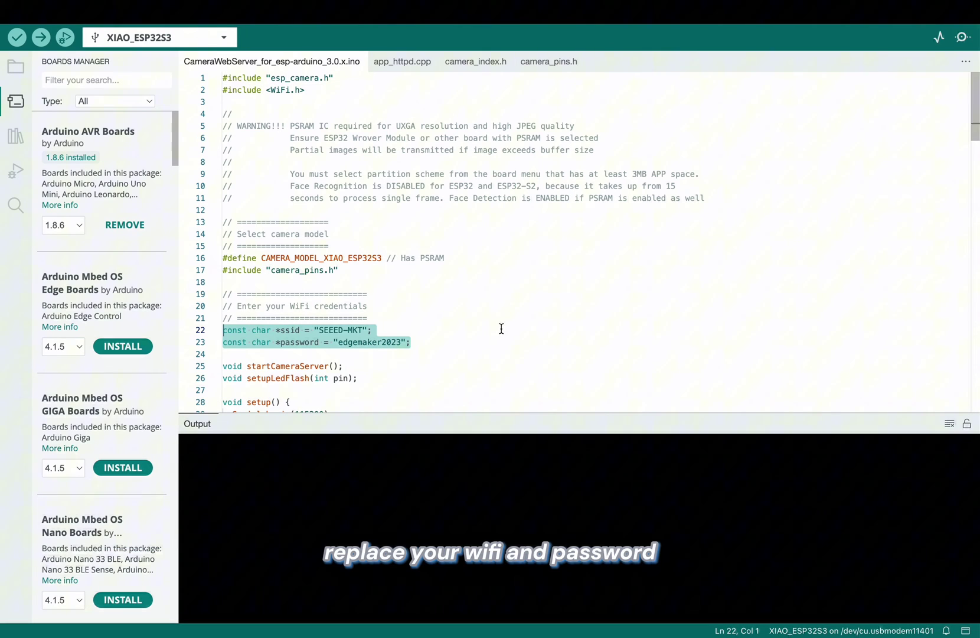
left_click(18, 38)
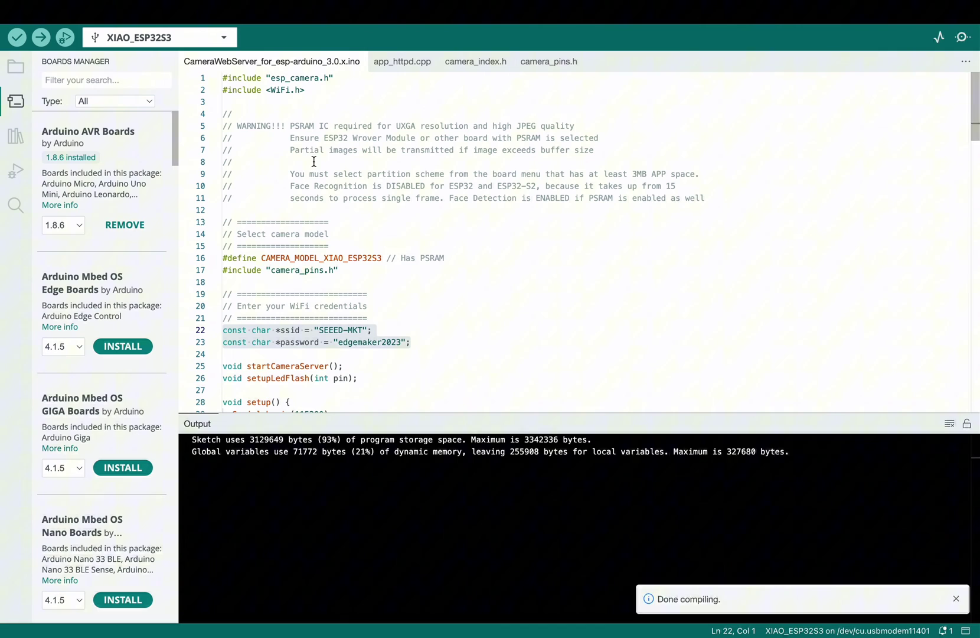
key("super+u")
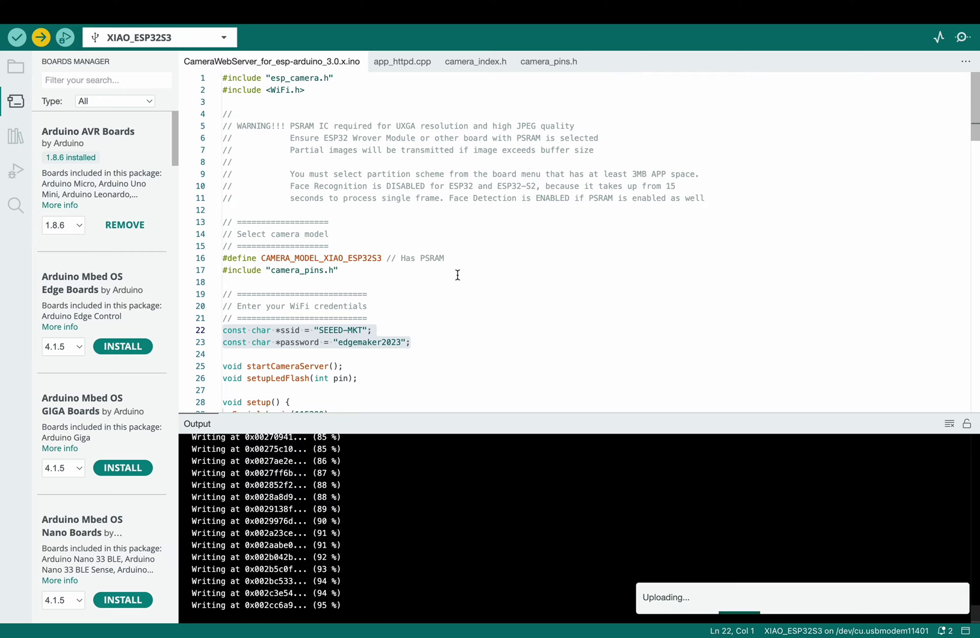
Check the upload log and select the camera address 192.168.6.238 in the Serial Monitor
left_click(964, 38)
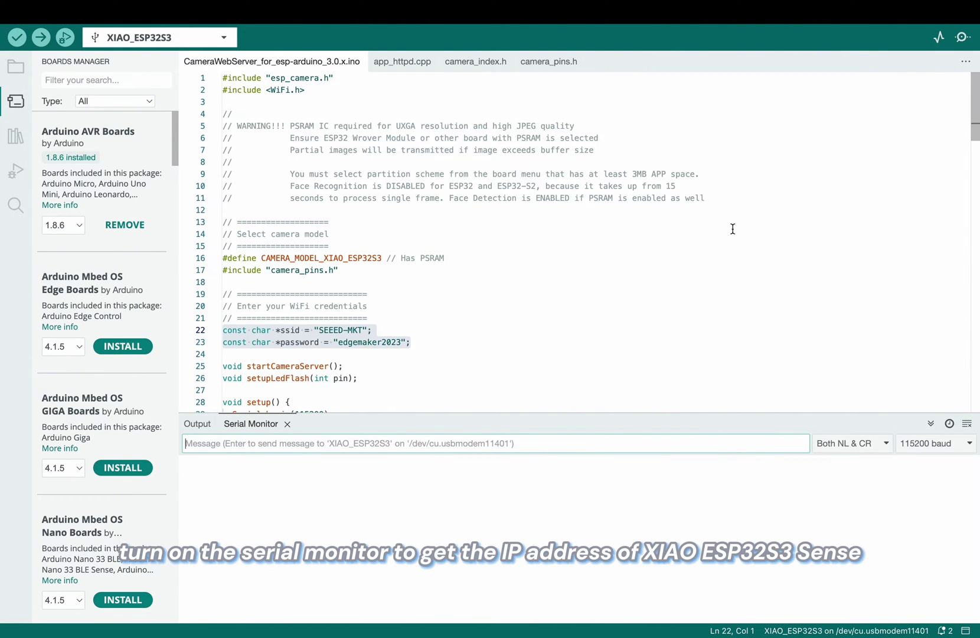
left_click(197, 423)
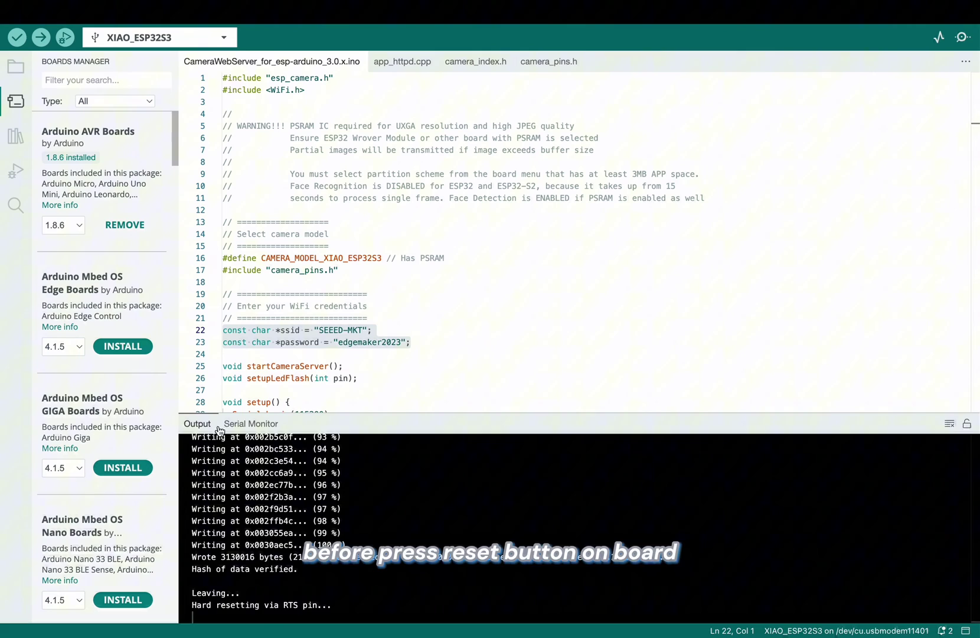
left_click(265, 425)
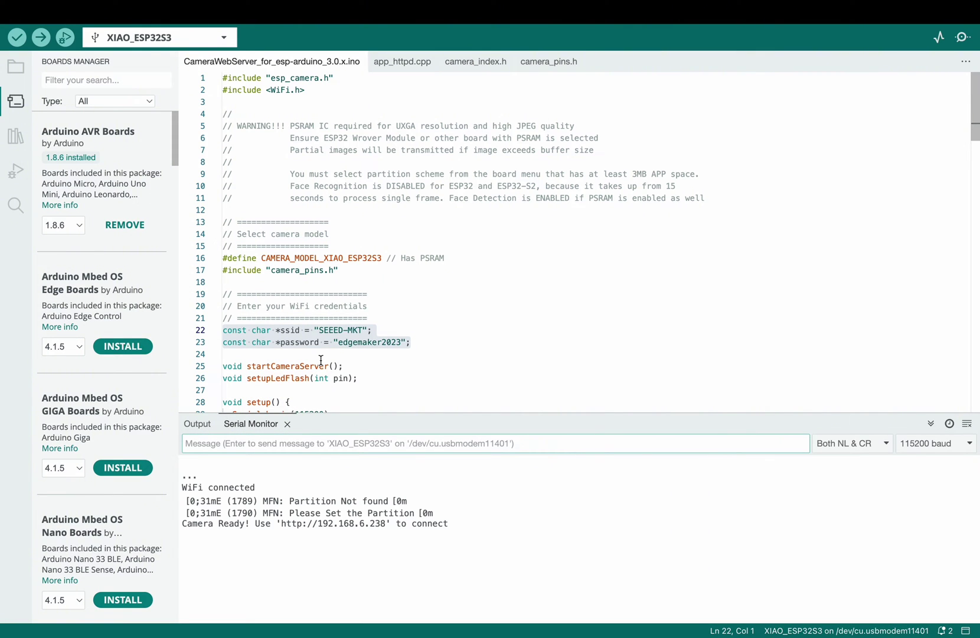
left_click_drag(384, 525, 298, 527)
key("super+c")
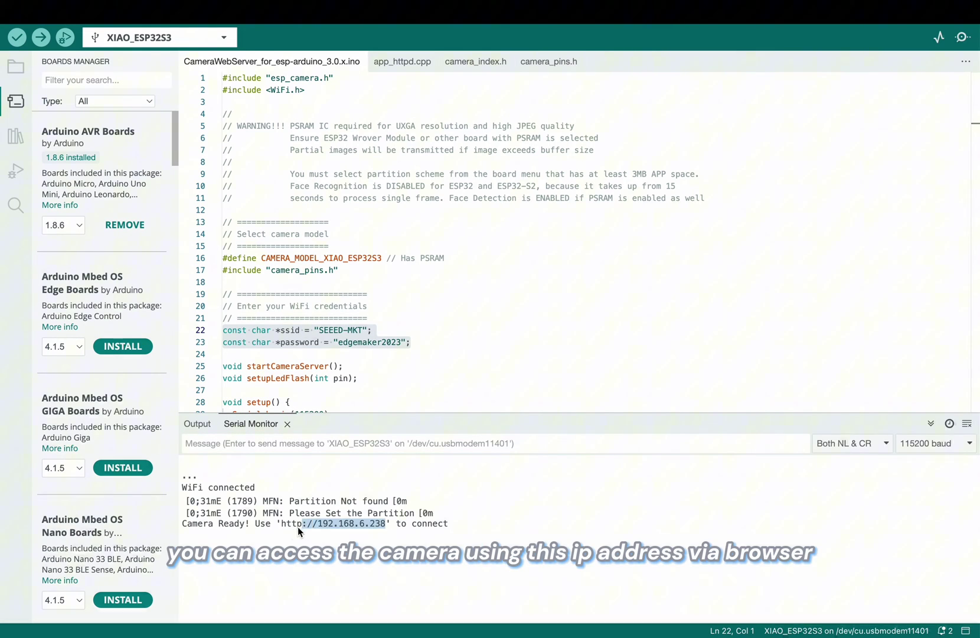
Load the camera page at 192.168.6.238 in a new Edge tab and start its stream
key("ctrl+Right")
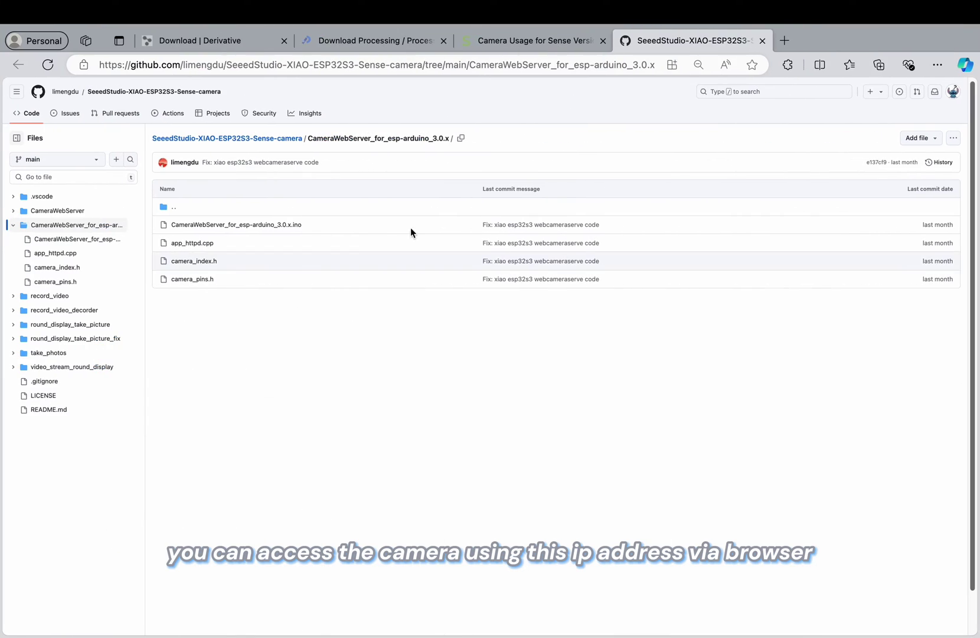
left_click(784, 61)
key("super+v")
key("Return")
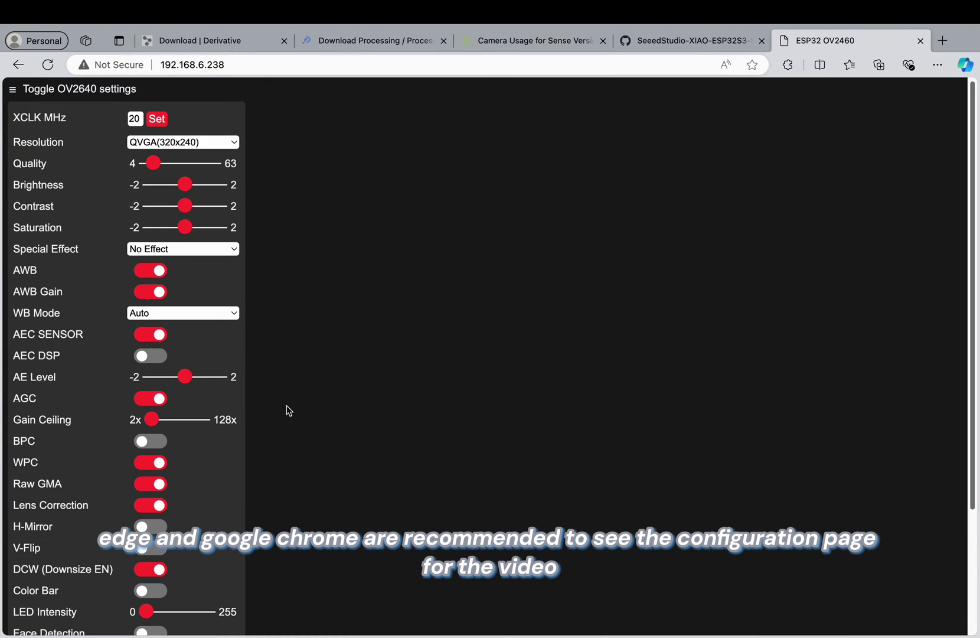
scroll(288, 411, "down", 5)
left_click(118, 517)
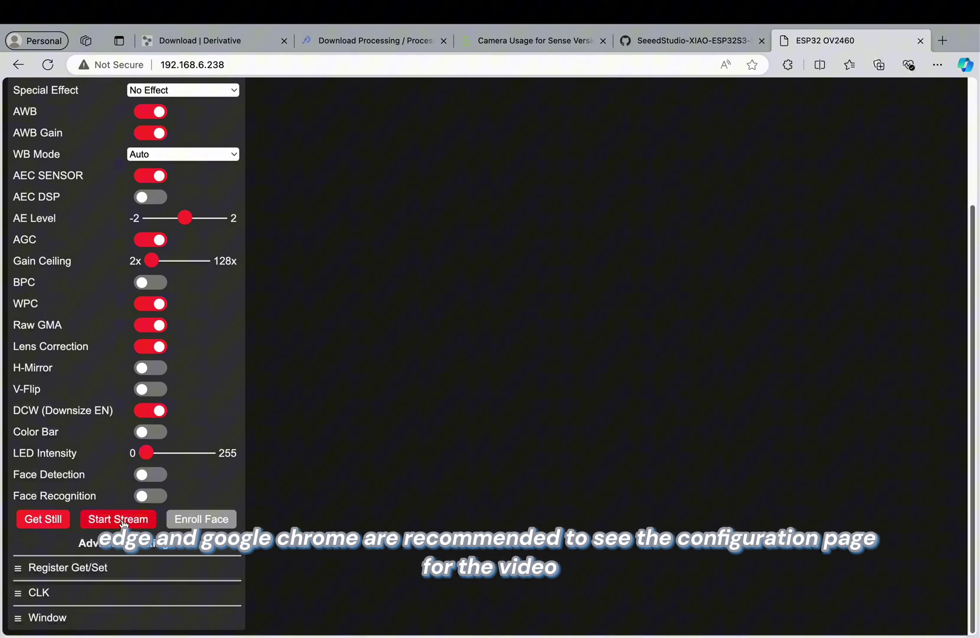
scroll(447, 380, "up", 3)
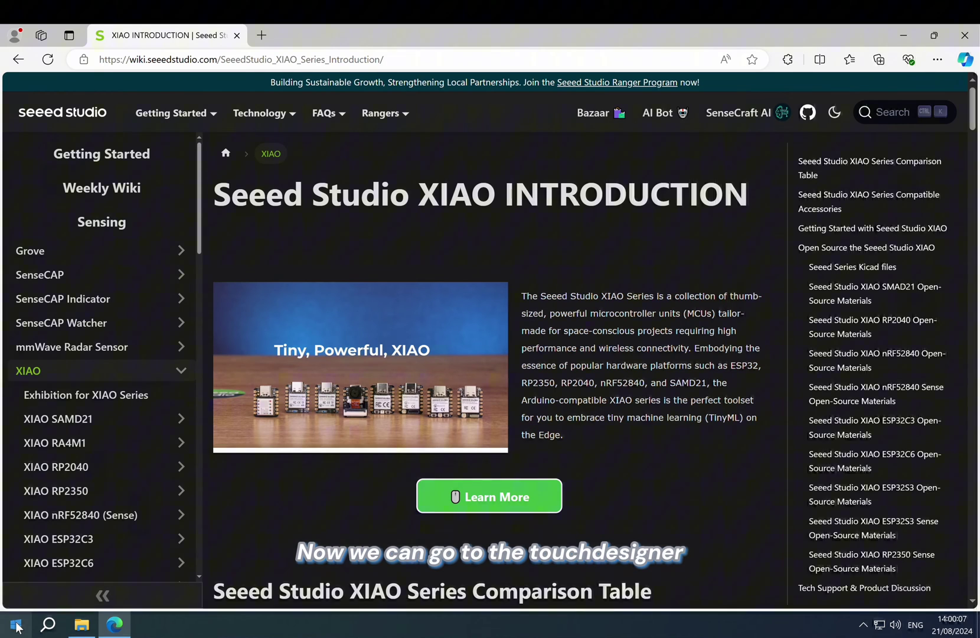
Launch TouchDesigner and delete all six template nodes from the network
left_click(16, 624)
left_click(124, 248)
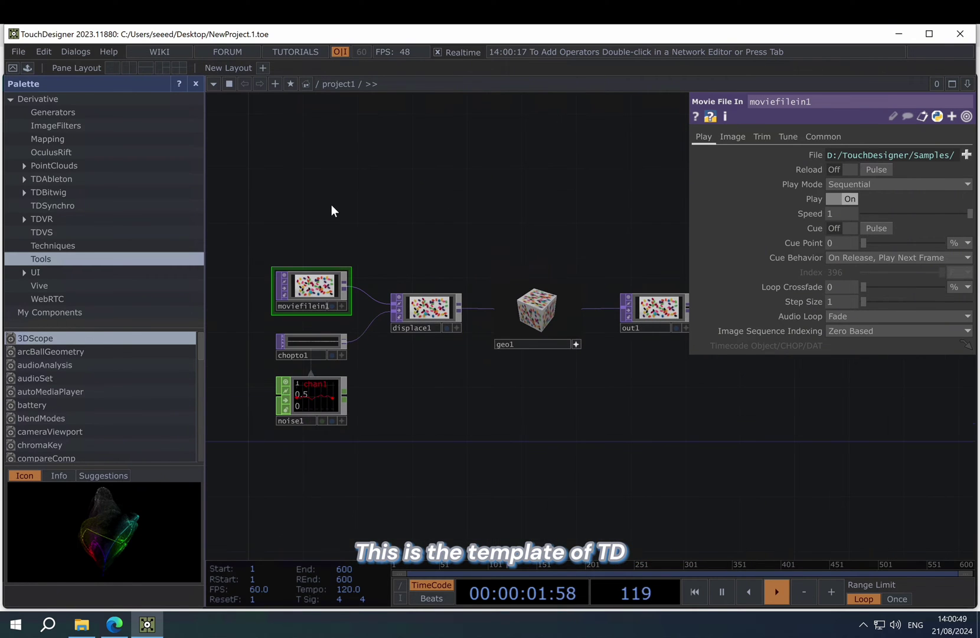
key("ctrl+a")
key("ctrl+c")
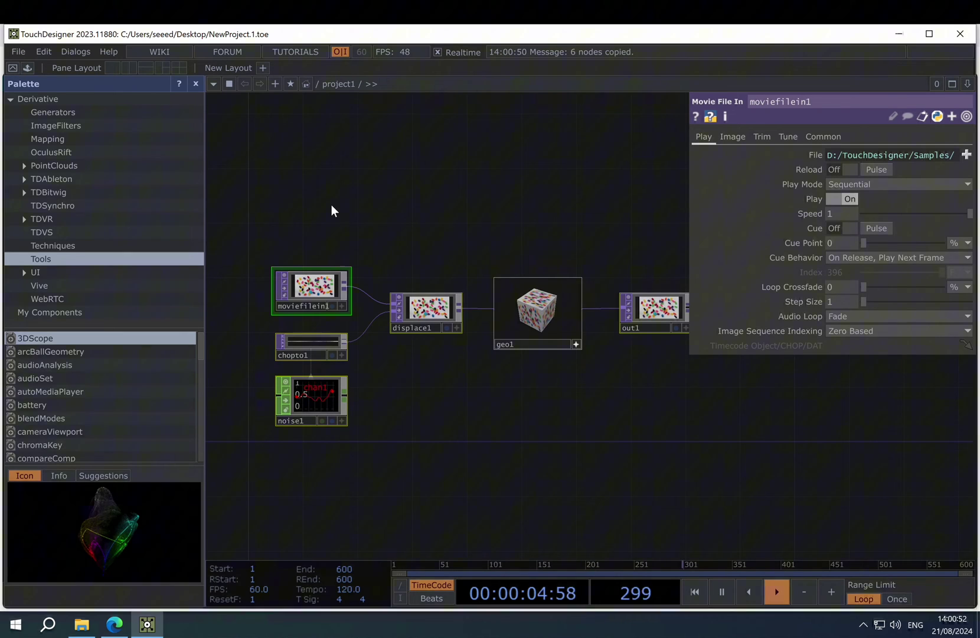
key("Delete")
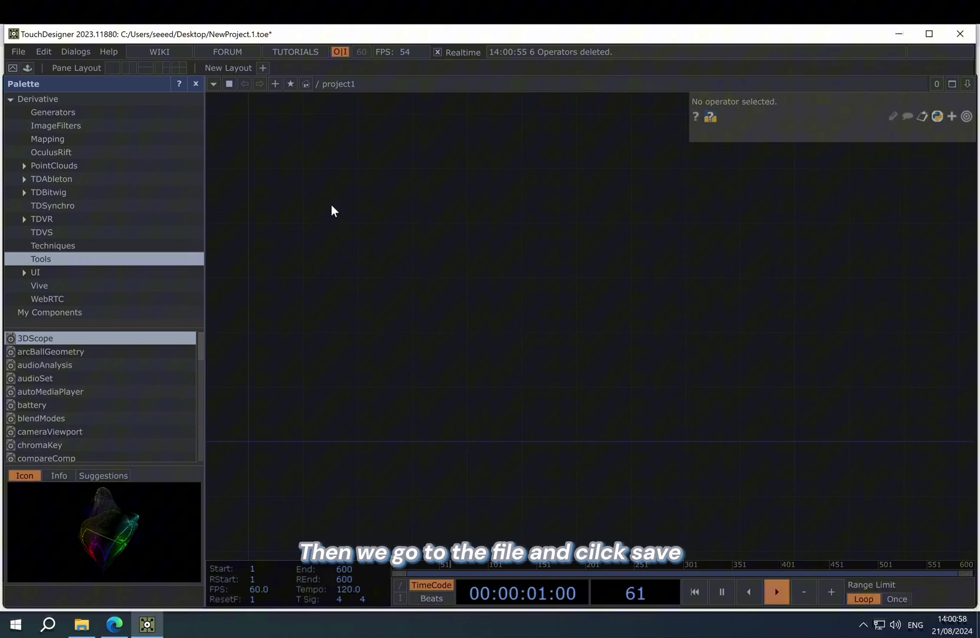
Save the project as 'XIAO ESP32S3 Streaming Video Data Processing.toe' on the Desktop
left_click(19, 51)
left_click(18, 51)
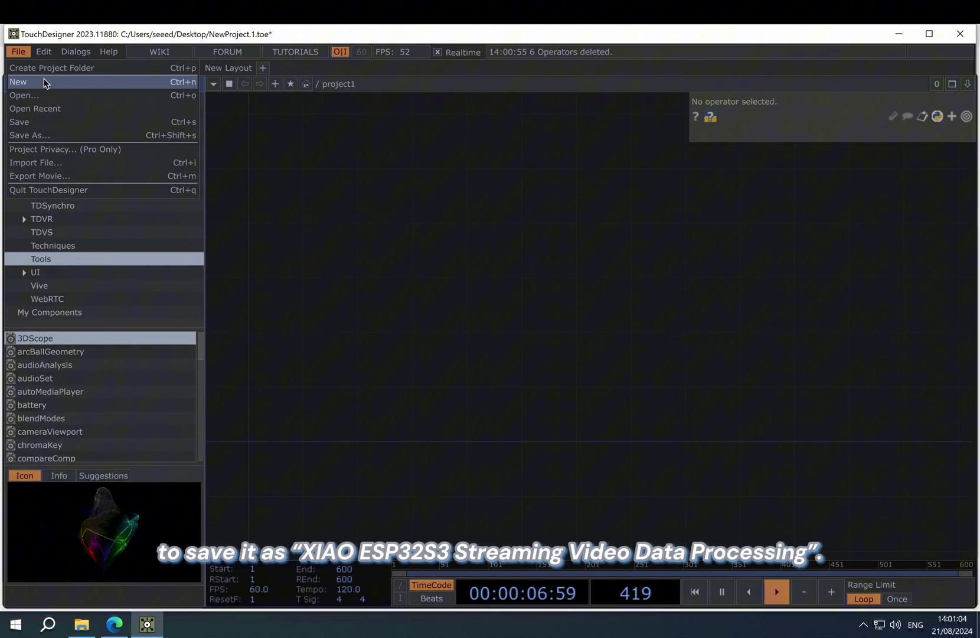
left_click(35, 135)
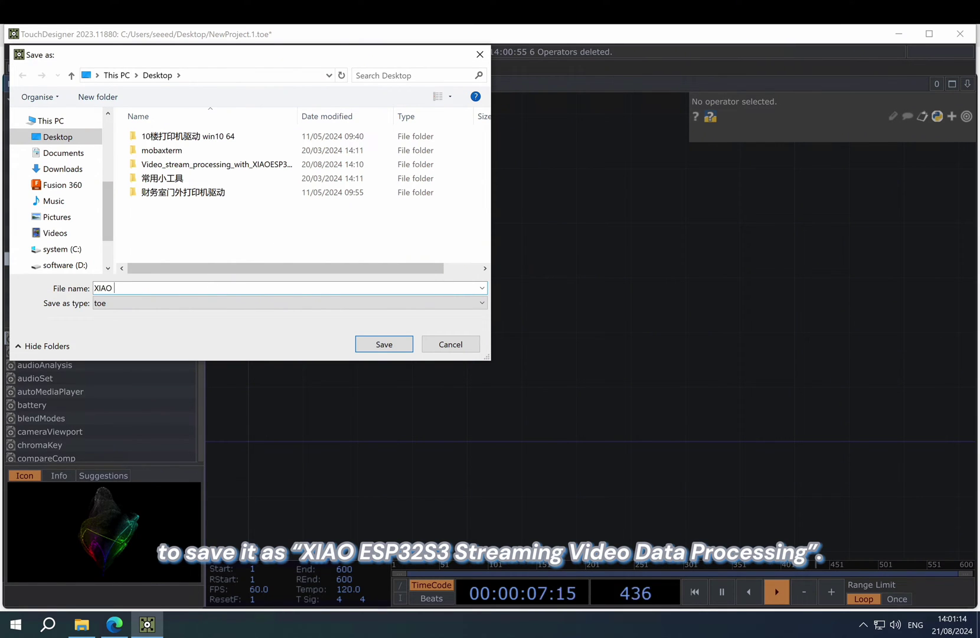
type("XIAO ESP32S3 Streaming Video Data Processing")
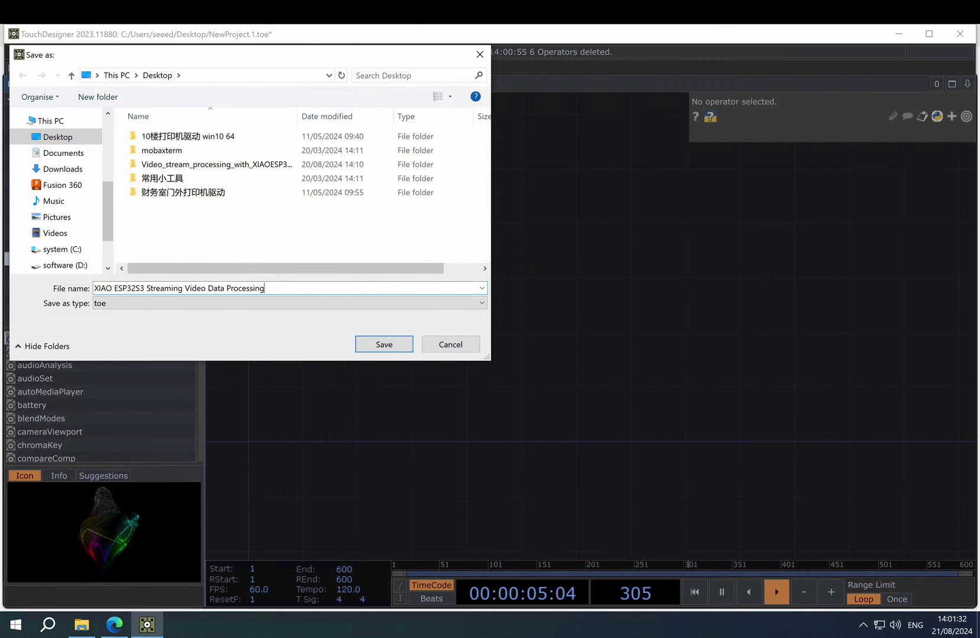
key("Return")
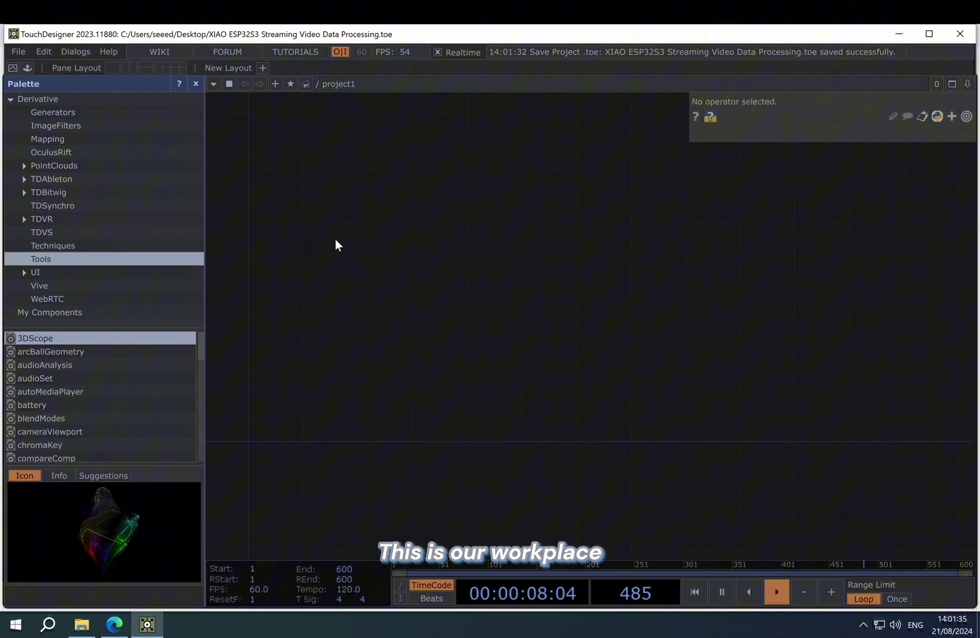
Place a Video Stream In TOP, videostreamin1, in the empty network
double_click(335, 239)
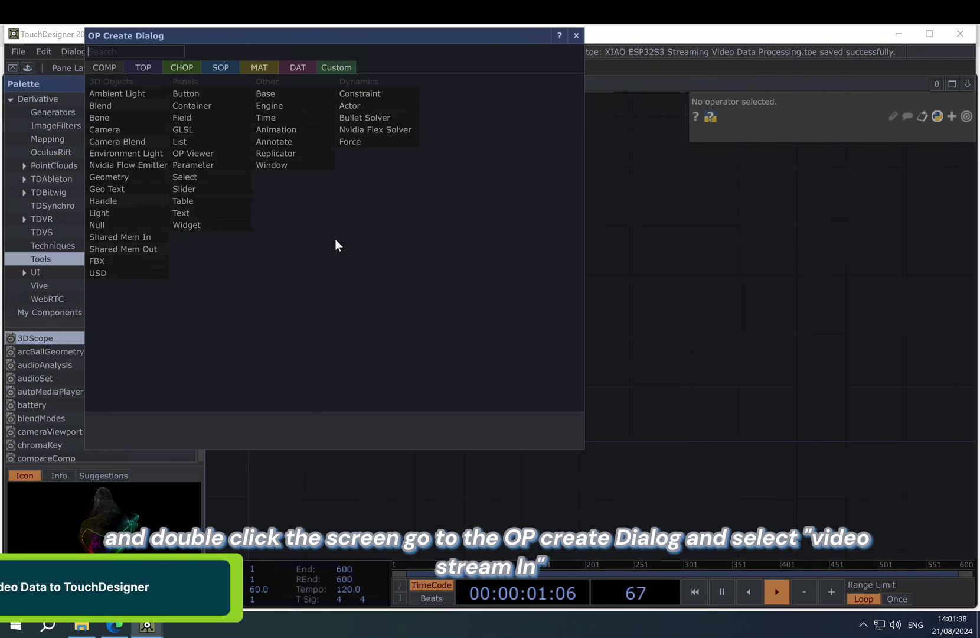
left_click(149, 66)
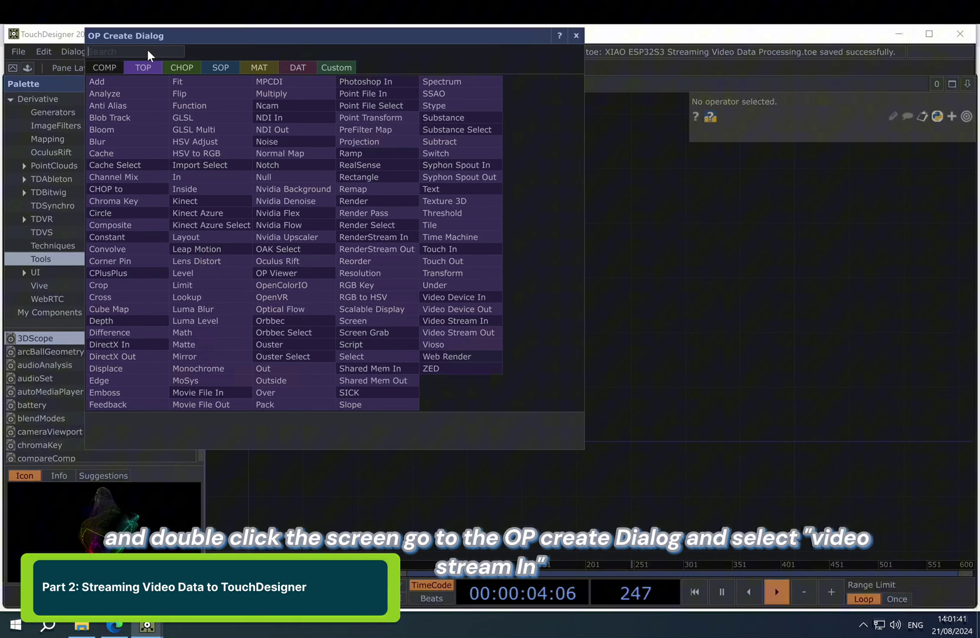
type("video")
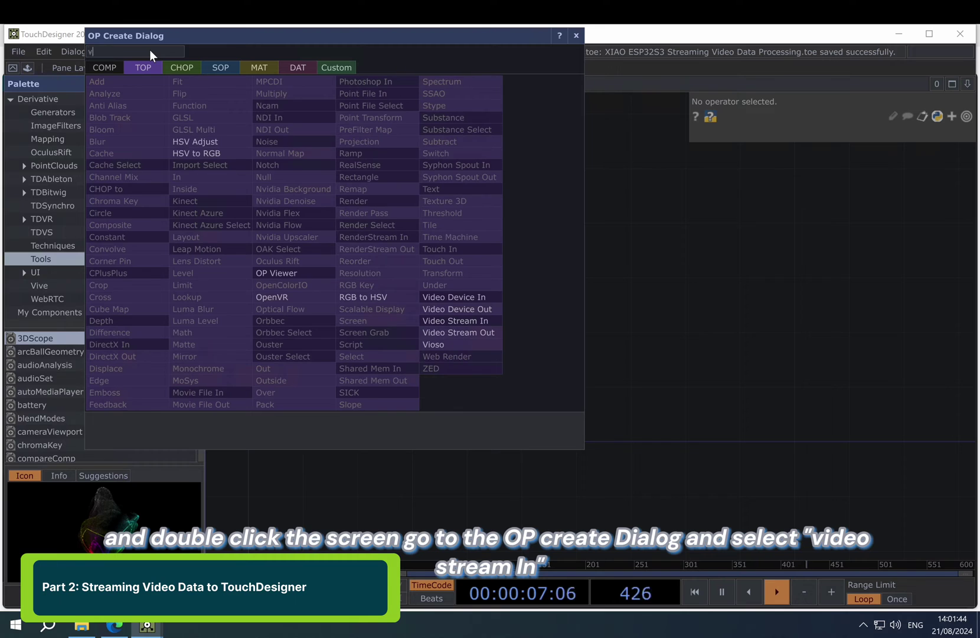
left_click(456, 322)
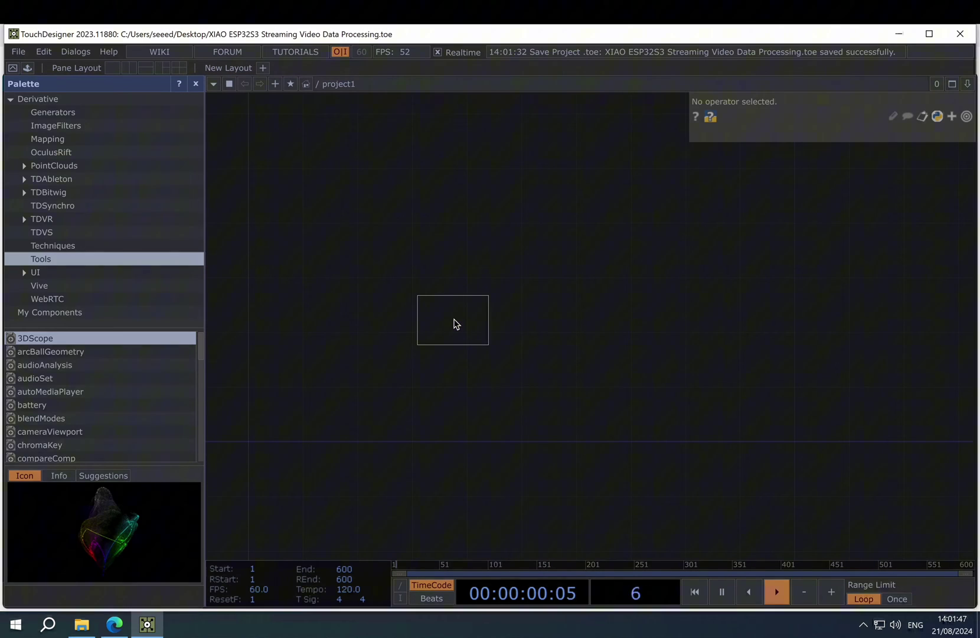
left_click(381, 310)
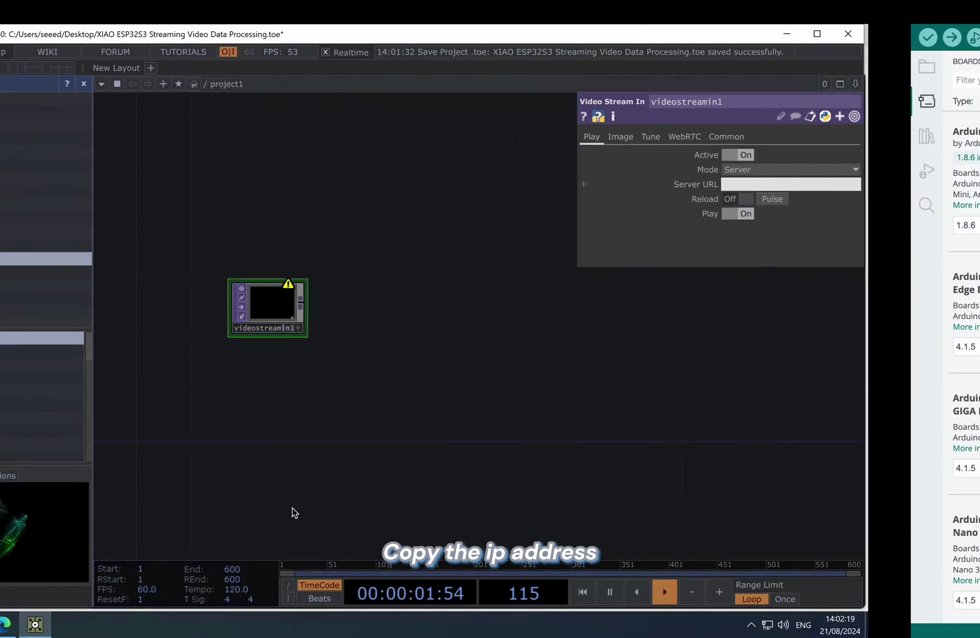
left_click(858, 186)
key("ctrl+v")
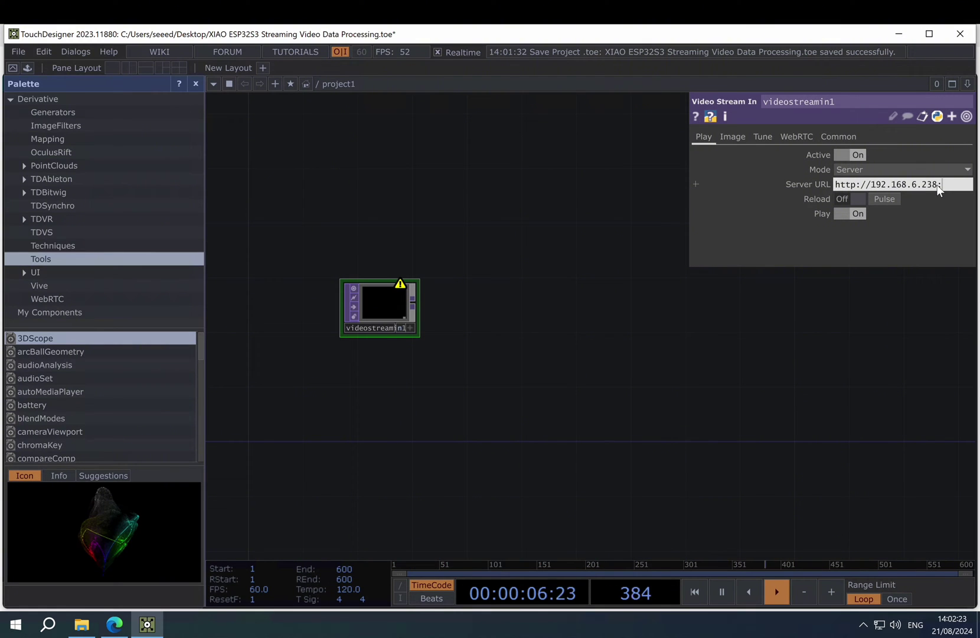
type(":81")
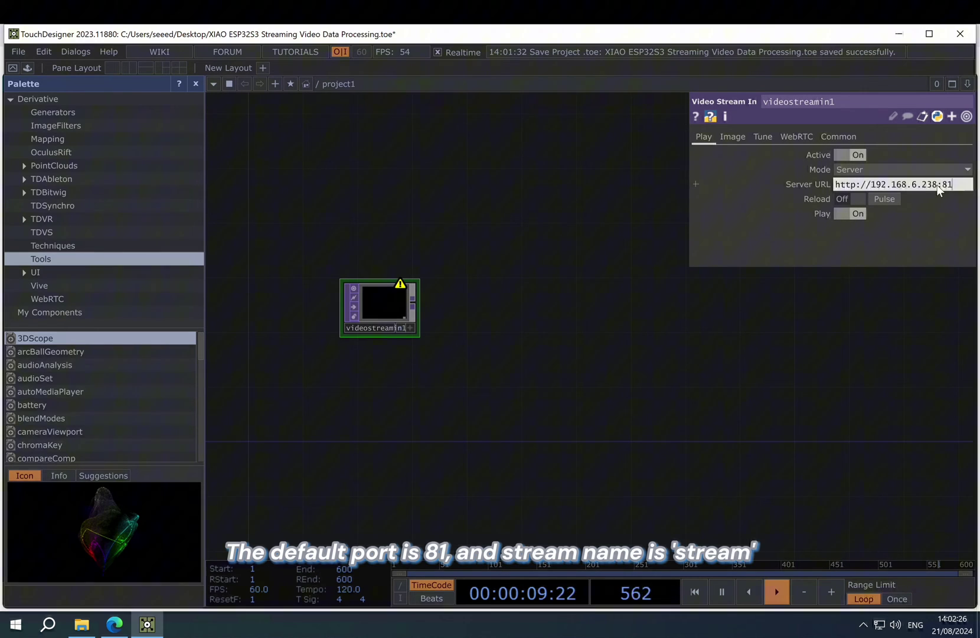
type("/stream")
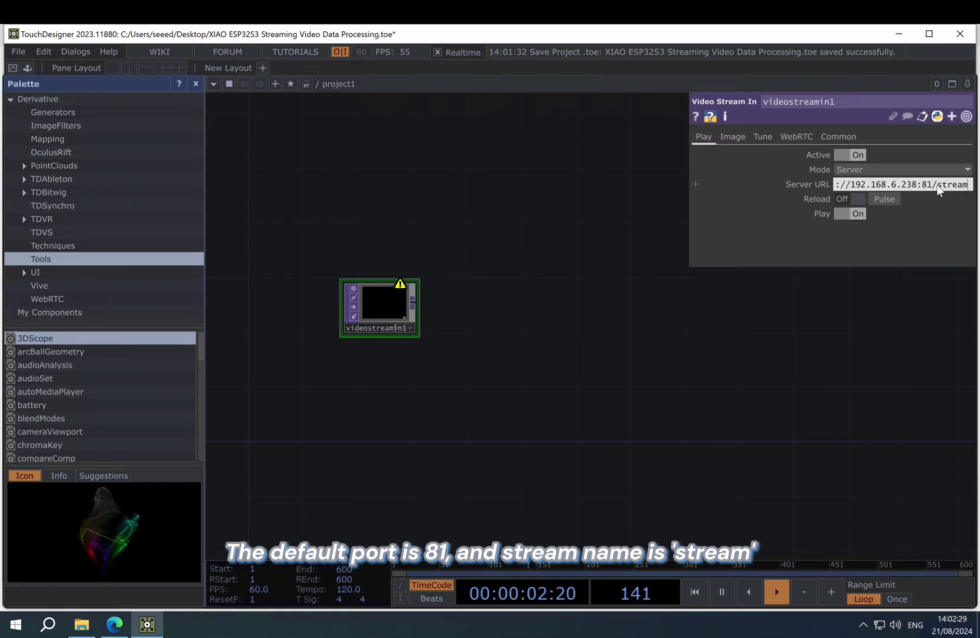
key("Home")
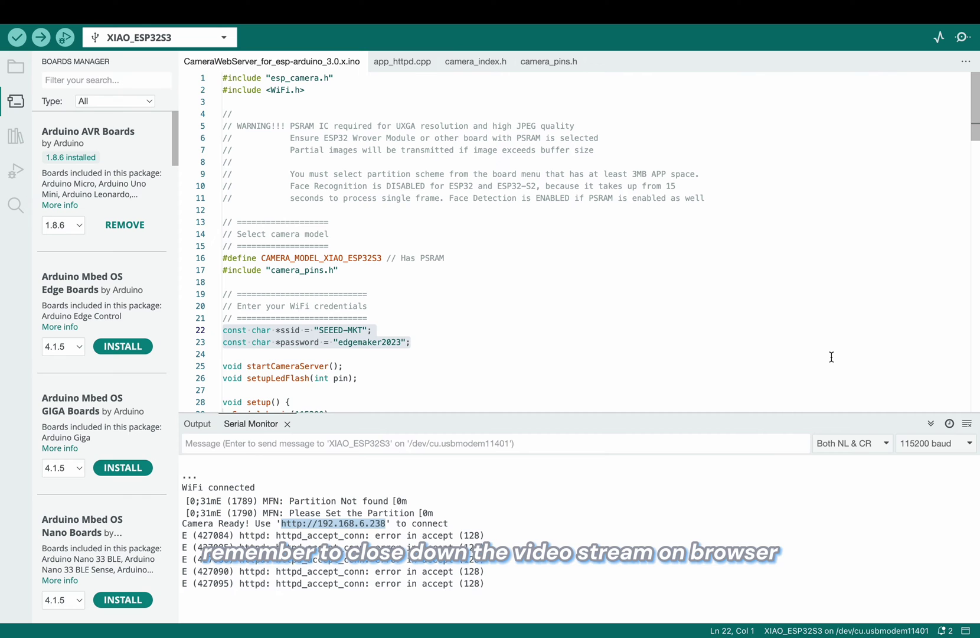
Stop the stream on the ESP32 camera web page so videostreamin1 receives the live chick video
key("ctrl+Right")
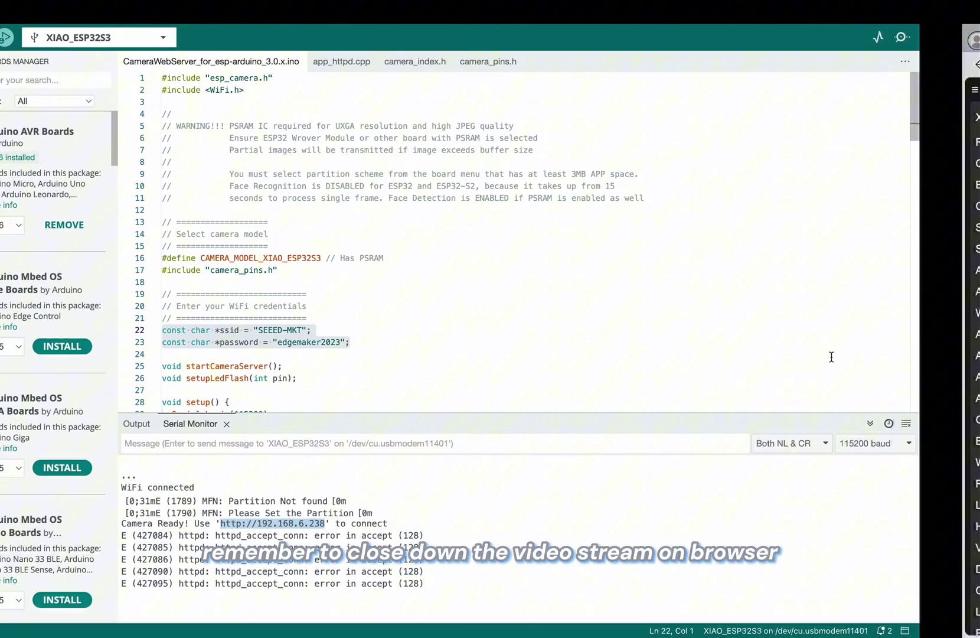
scroll(832, 362, "down", 4)
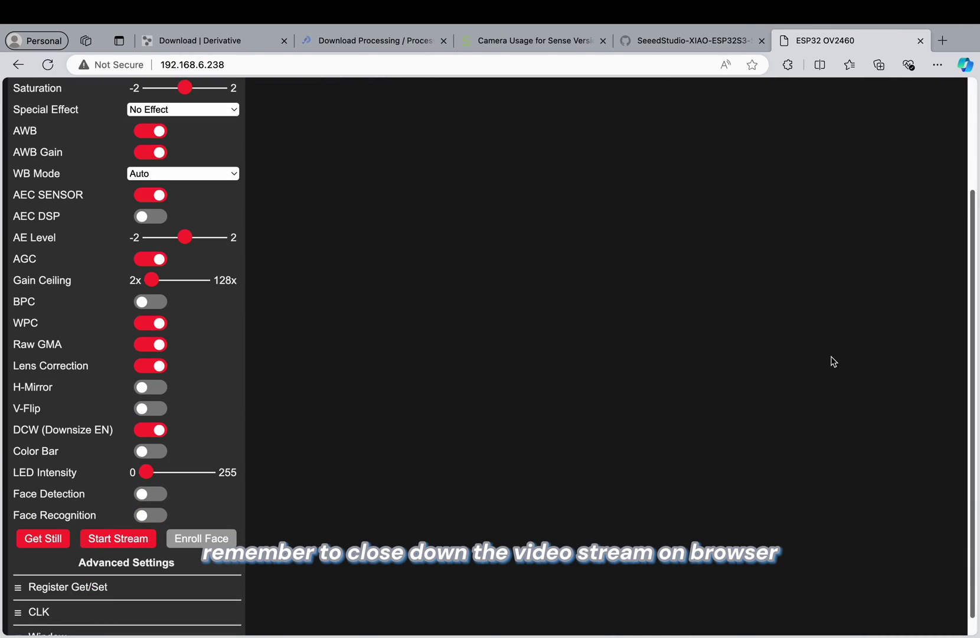
key("ctrl+Left")
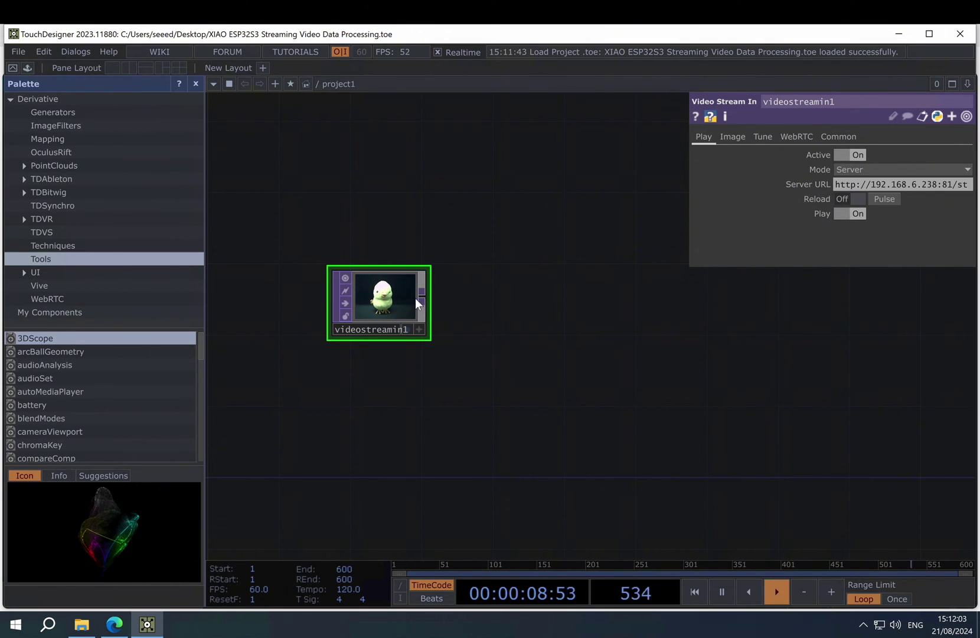
Add a Resolution node res1 after videostreamin1 and drag the chromaKey tool into the network
left_click(421, 297)
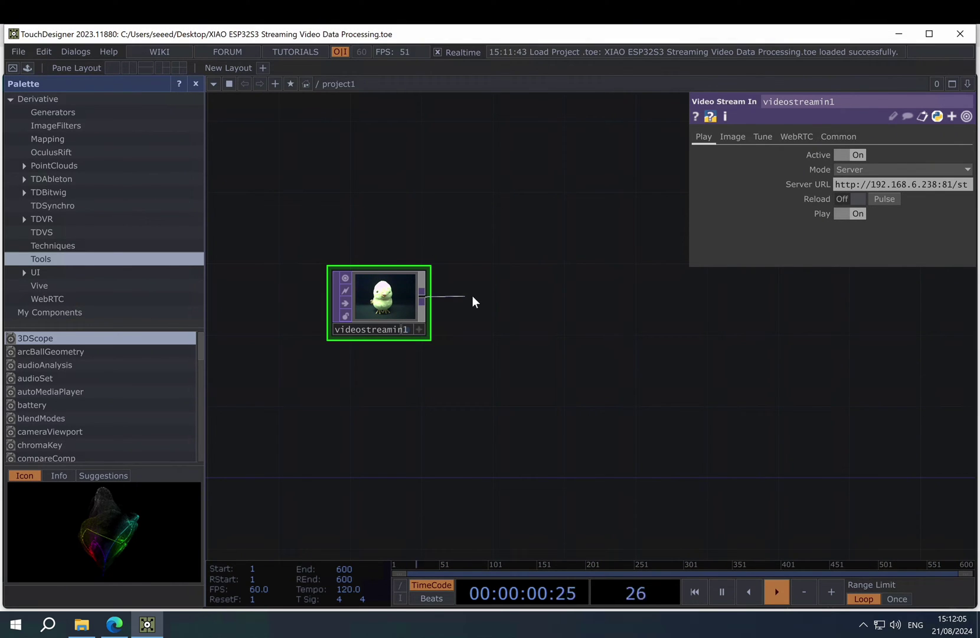
key("Tab")
type("res")
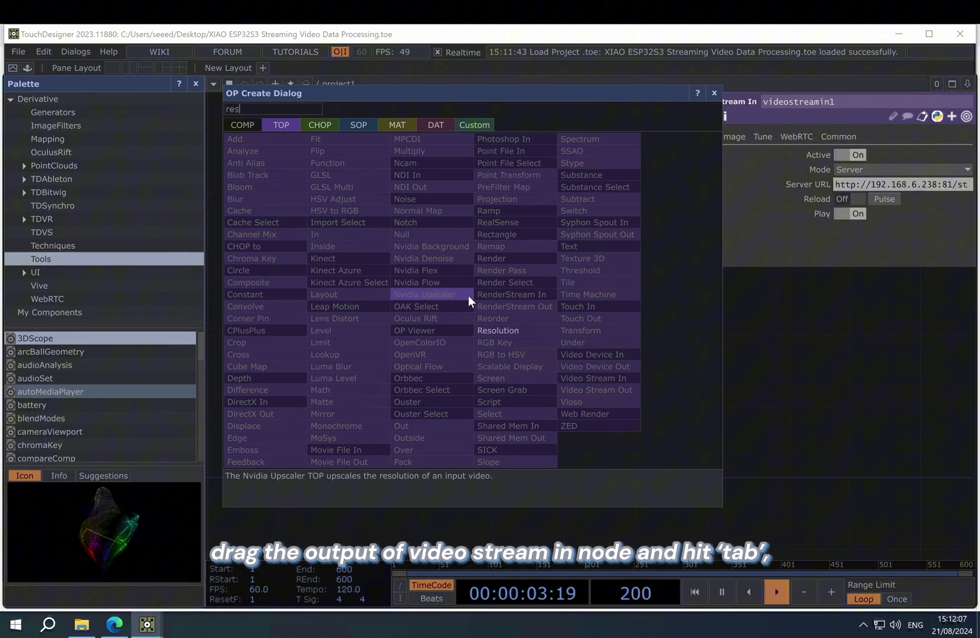
left_click(506, 330)
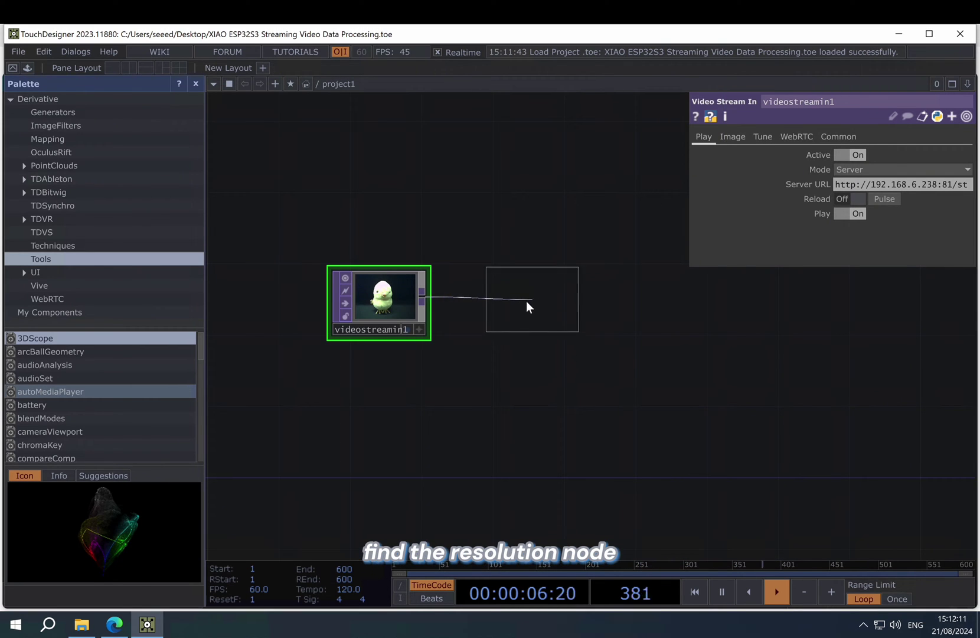
left_click(526, 305)
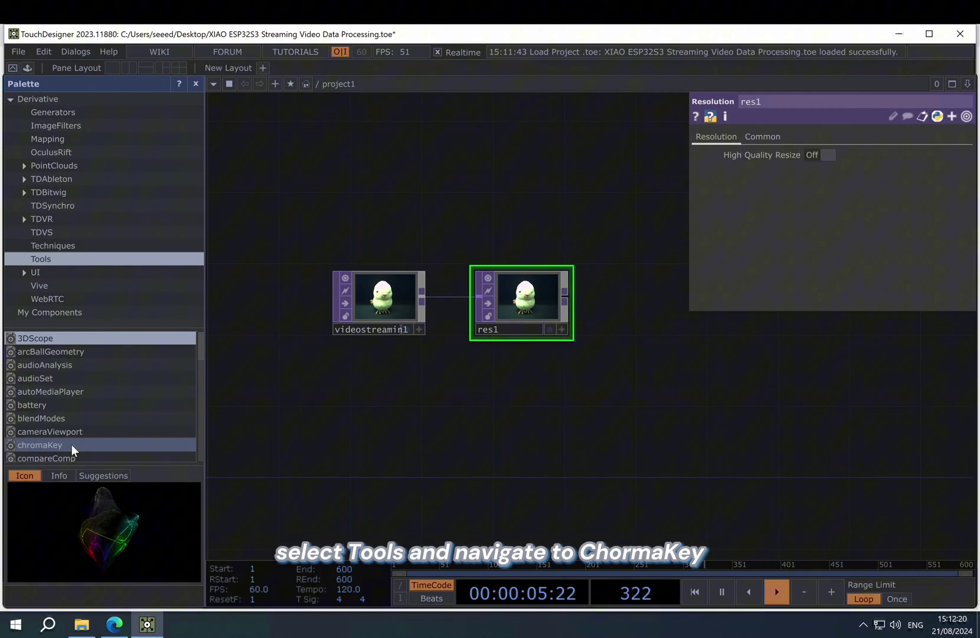
left_click_drag(71, 445, 298, 429)
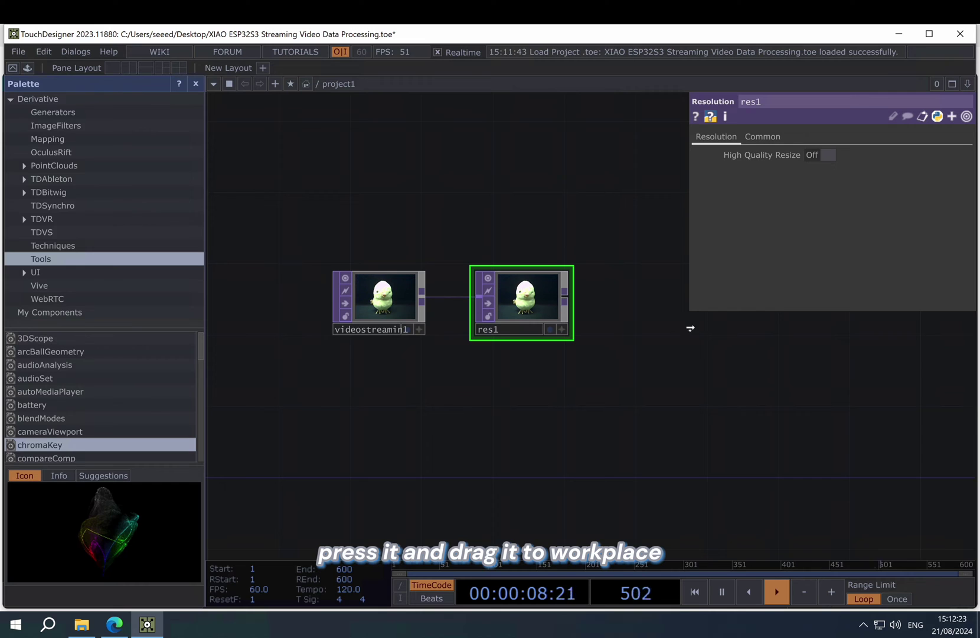
Place the chromaKey component next to res1 and connect res1's output to chromaKey's input
left_click(713, 330)
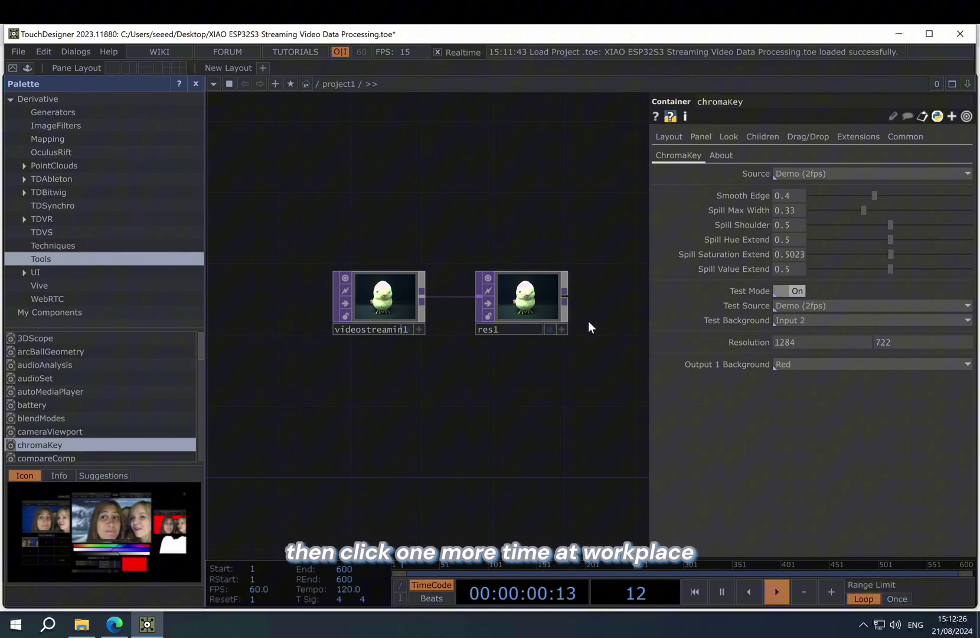
scroll(589, 320, "down", 6)
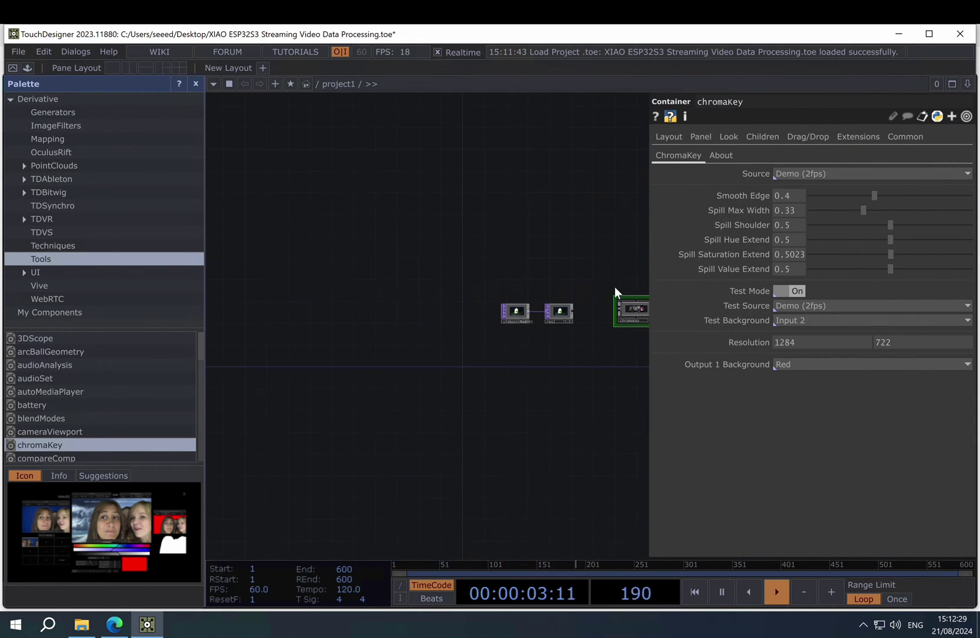
scroll(613, 359, "up", 4)
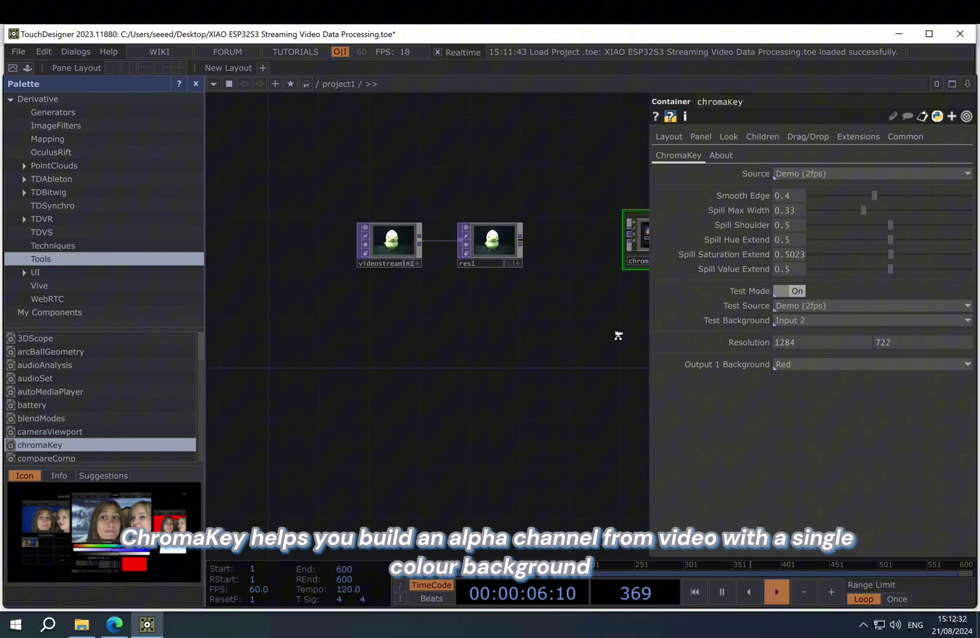
scroll(619, 336, "down", 3)
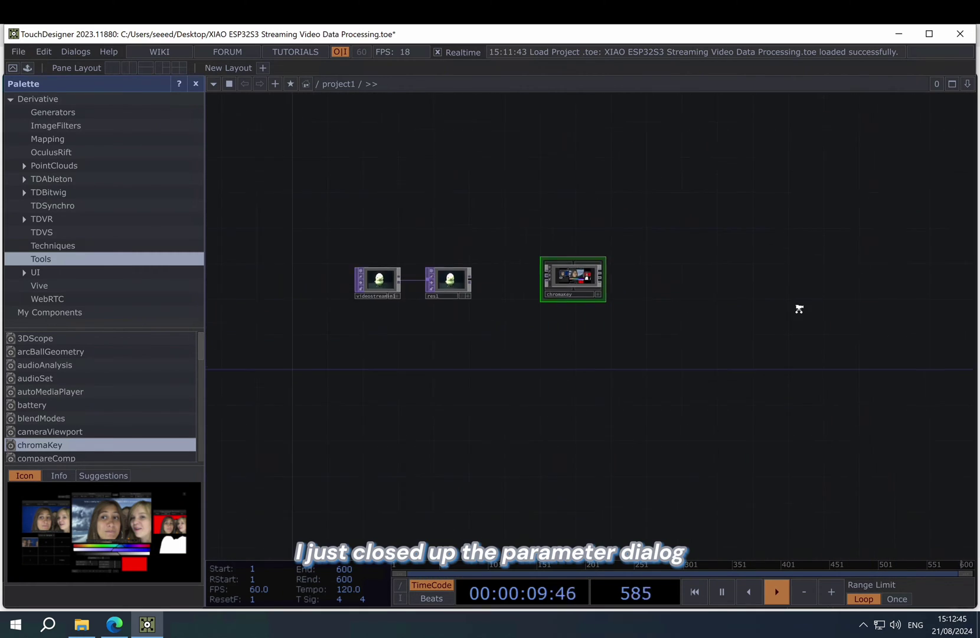
scroll(799, 306, "up", 3)
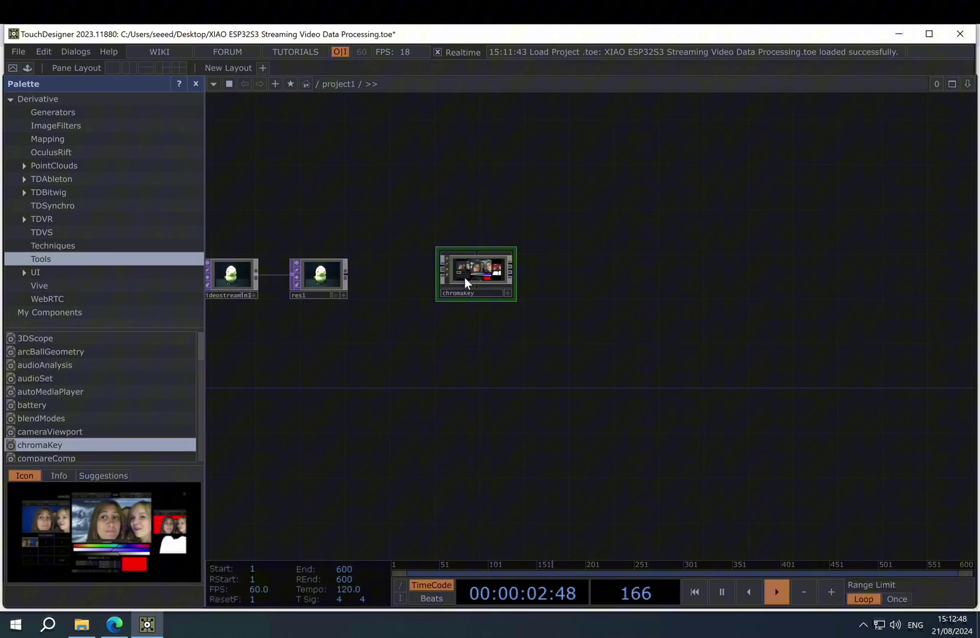
left_click_drag(449, 277, 391, 269)
scroll(426, 272, "up", 3)
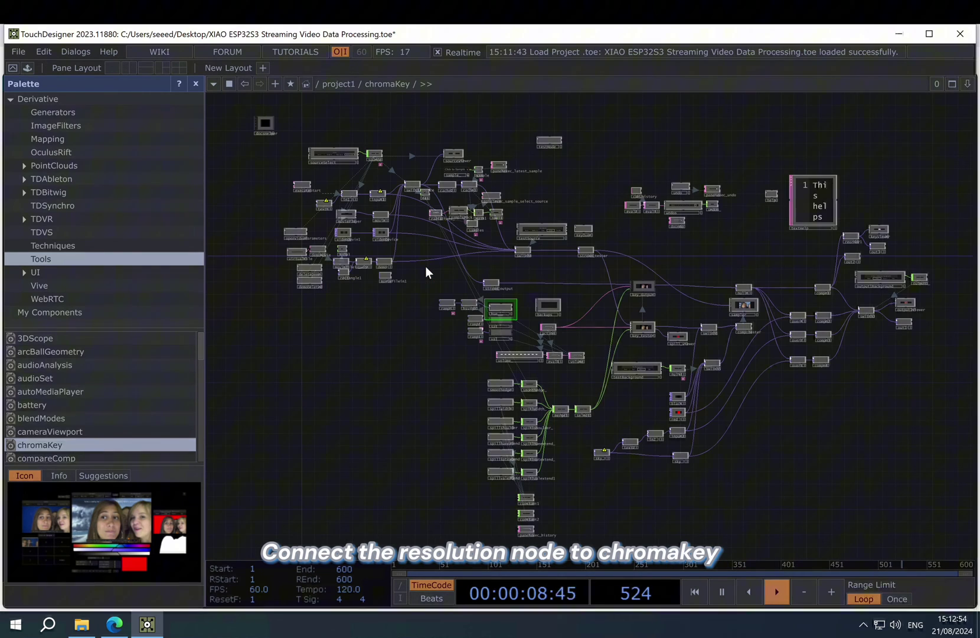
right_click(426, 267)
left_click(389, 335)
scroll(388, 330, "down", 6)
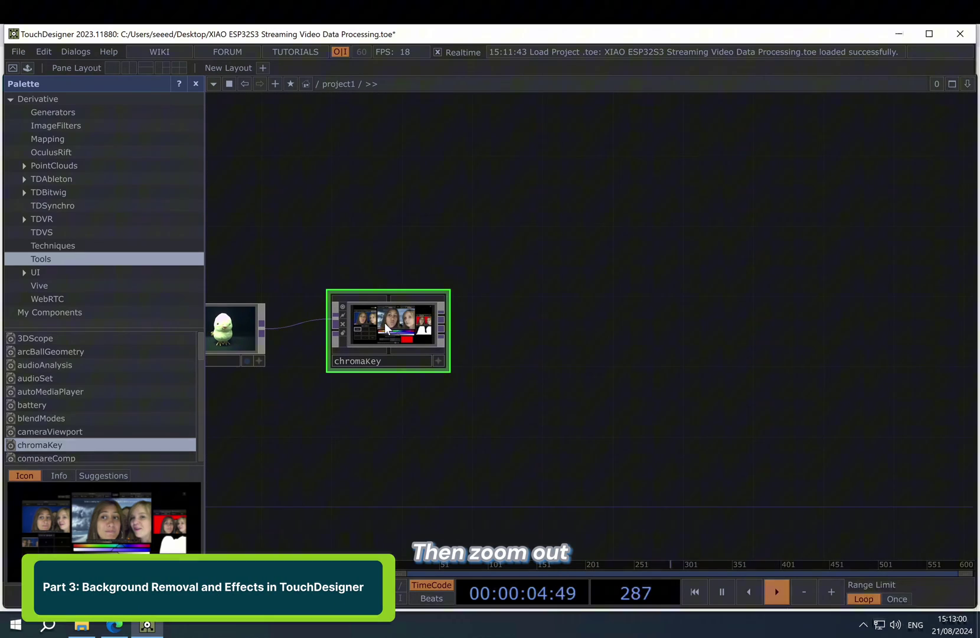
In the chromaKey viewer, use Input 1 as Source and Test Source with Black backgrounds
right_click(384, 322)
left_click(468, 283)
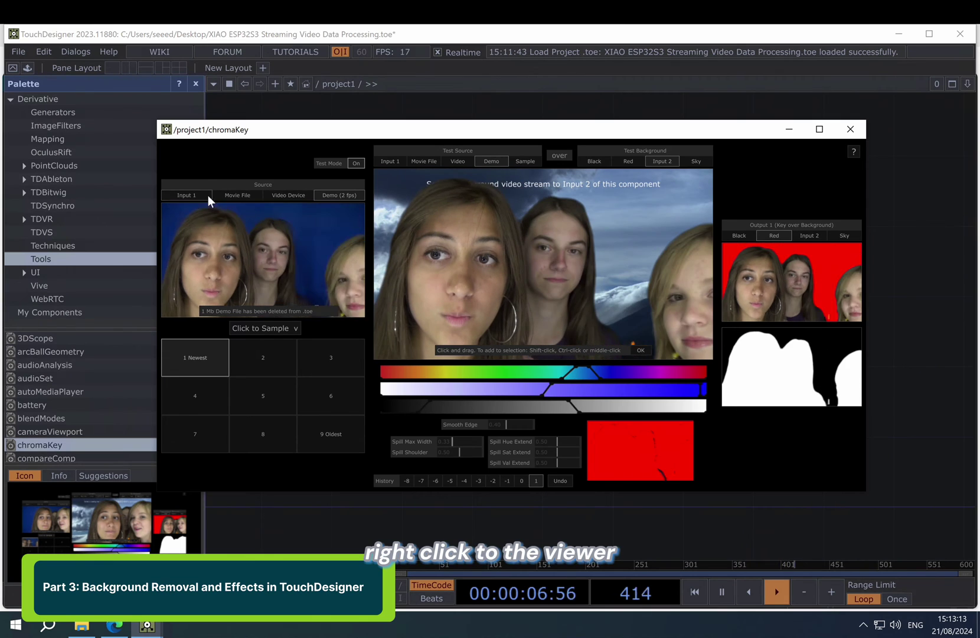
left_click(206, 196)
left_click(400, 160)
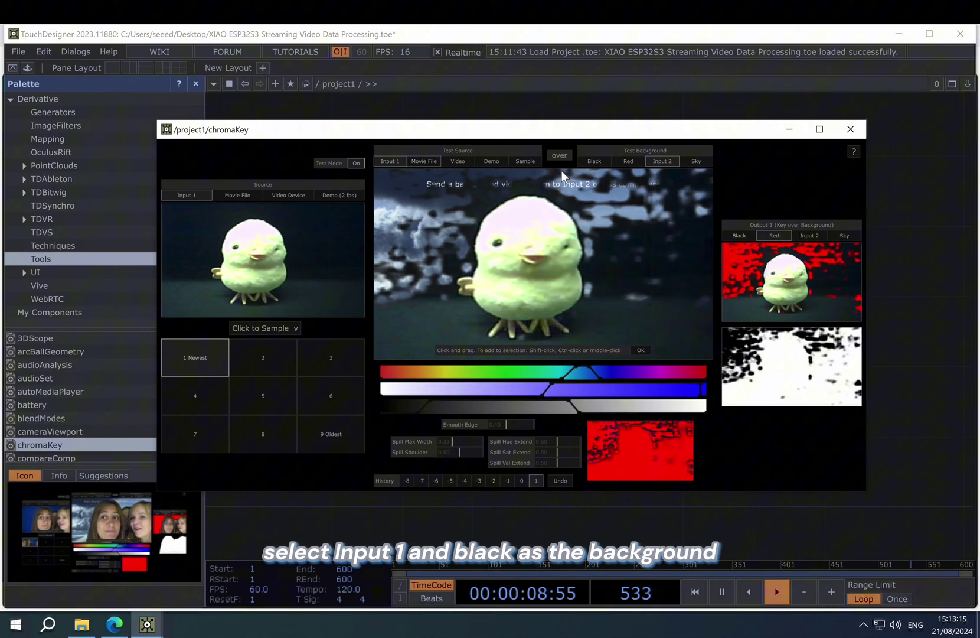
left_click(597, 160)
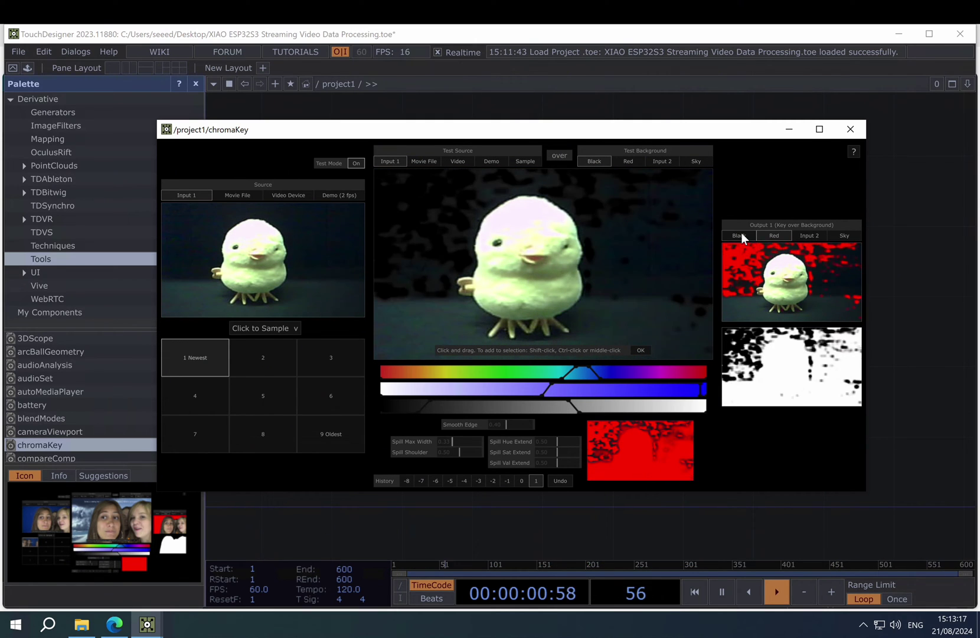
left_click(740, 234)
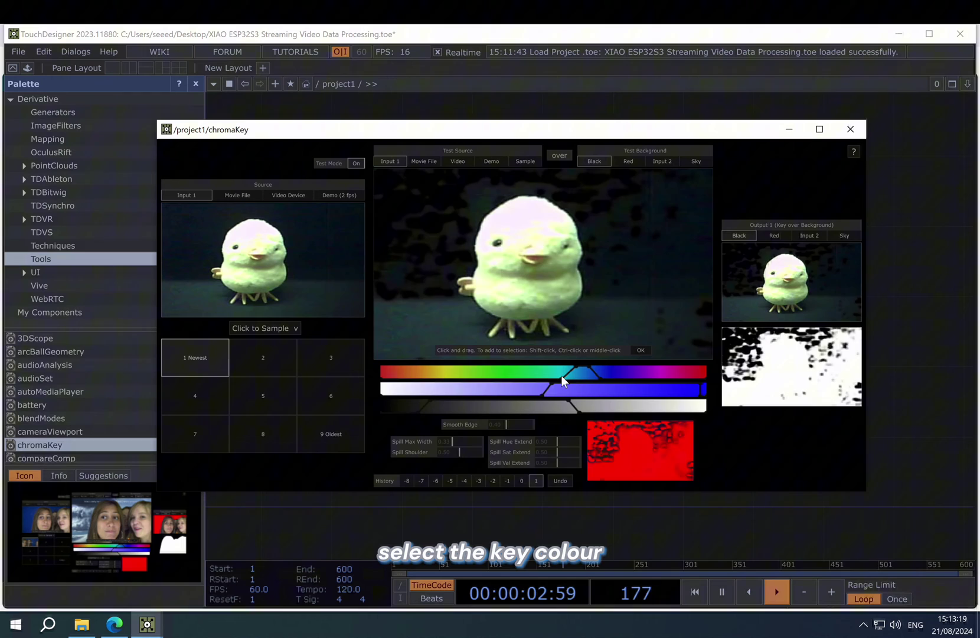
Tune the hue, saturation and value ranges until only the chick remains over black
left_click_drag(562, 375, 481, 376)
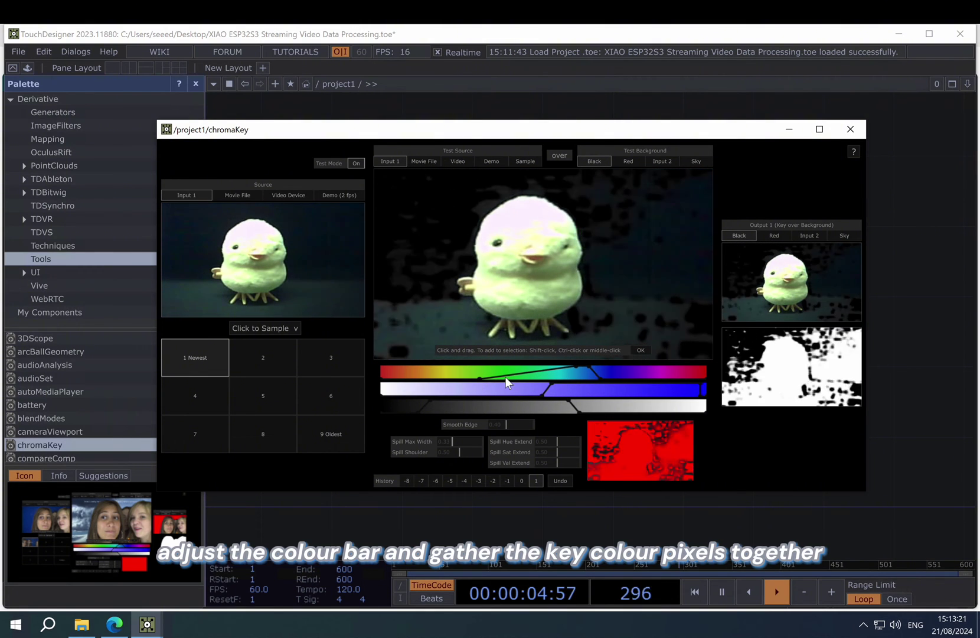
left_click_drag(594, 376, 703, 377)
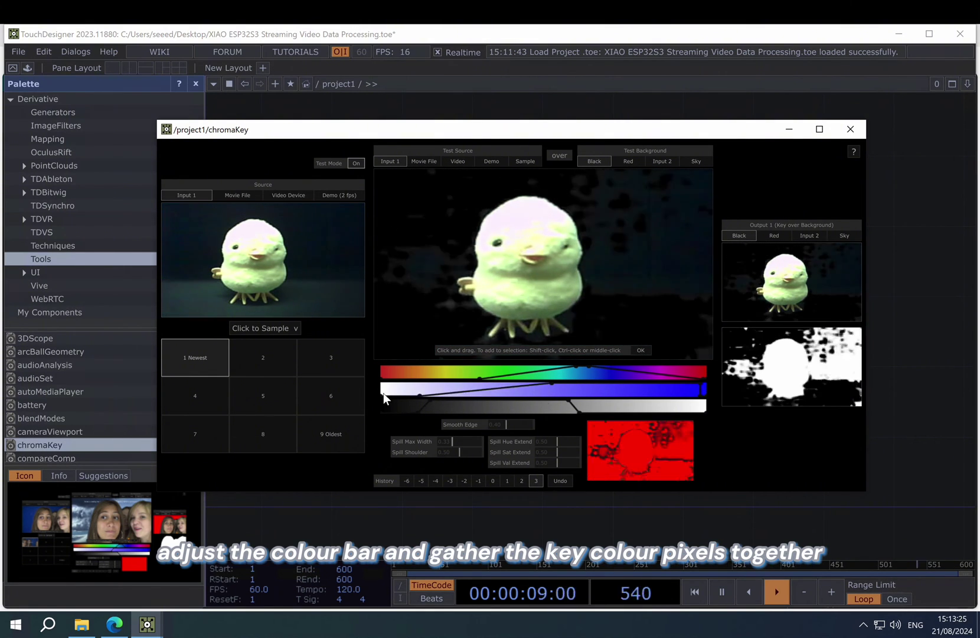
left_click_drag(382, 393, 587, 400)
left_click_drag(672, 412, 693, 411)
left_click_drag(535, 401, 524, 401)
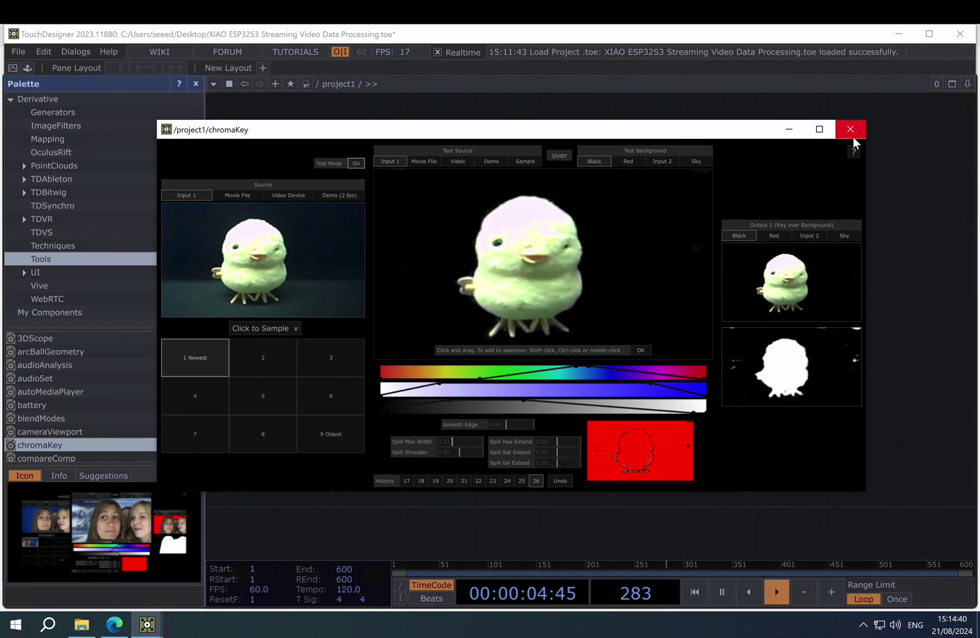
left_click(850, 128)
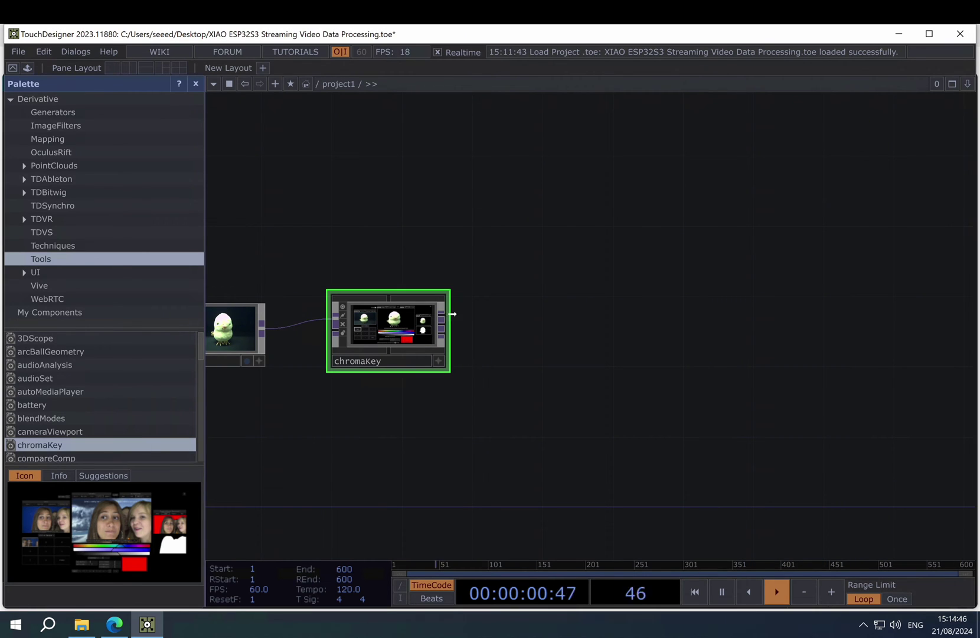
Add a Transform node, transform1, after chromaKey and open the Desktop folder in File Explorer
mouse_move(428, 311)
left_mouse_down()
mouse_move(501, 312)
mouse_move(410, 311)
mouse_move(429, 311)
left_mouse_up()
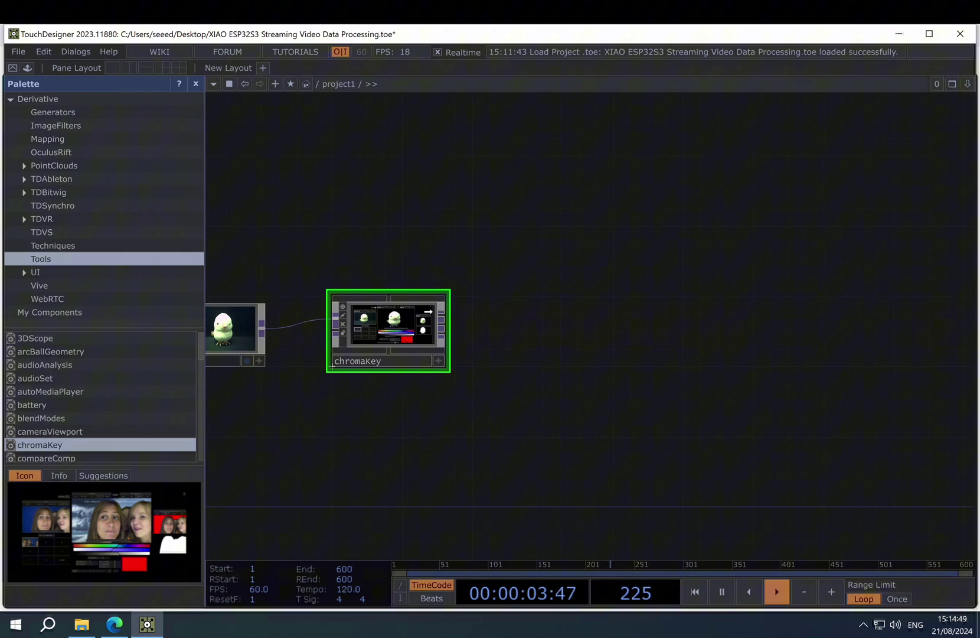
left_click(427, 313)
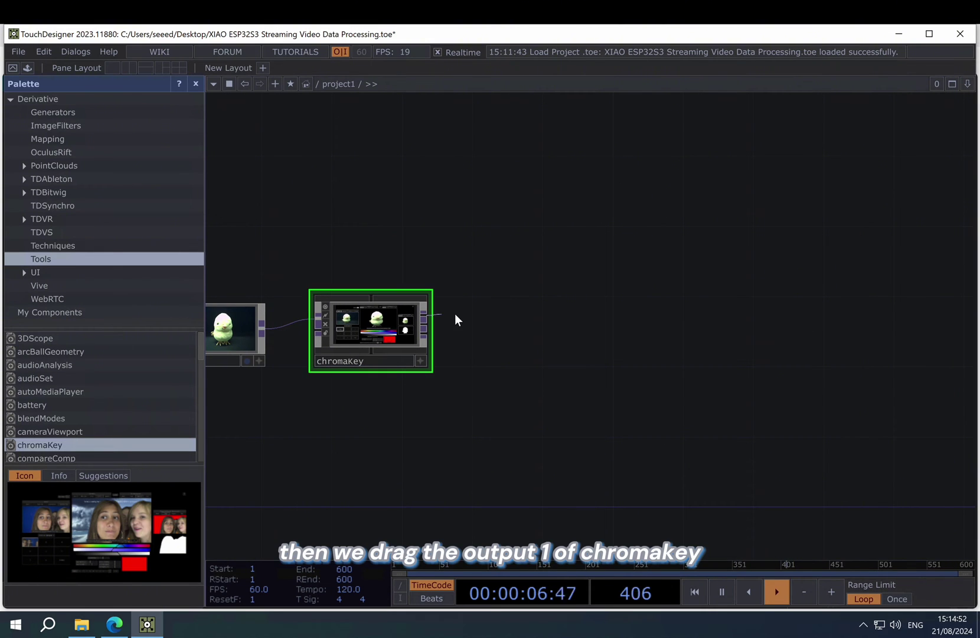
left_click(463, 317)
type("tran")
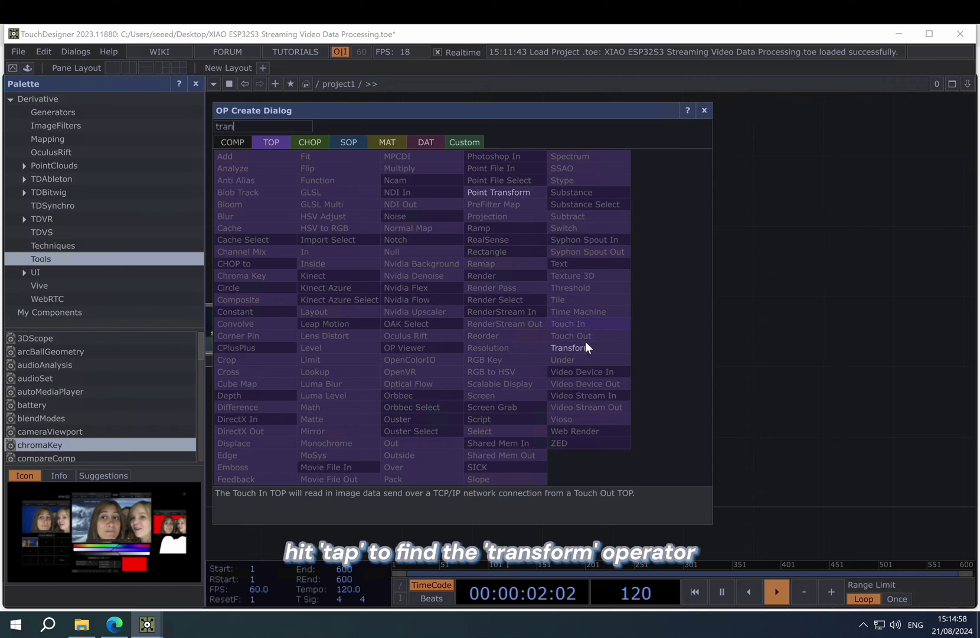
left_click(583, 346)
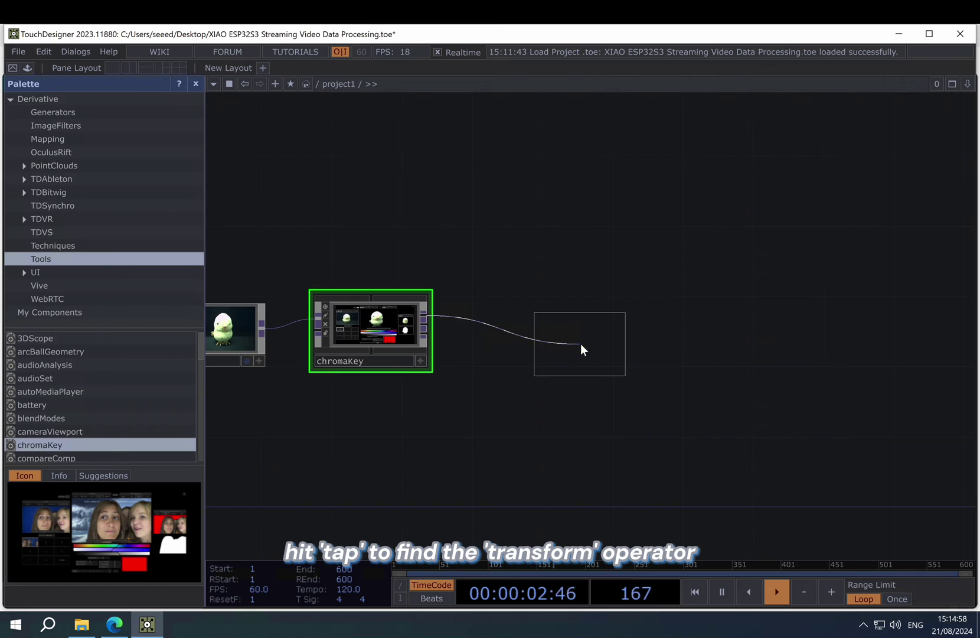
left_click(542, 324)
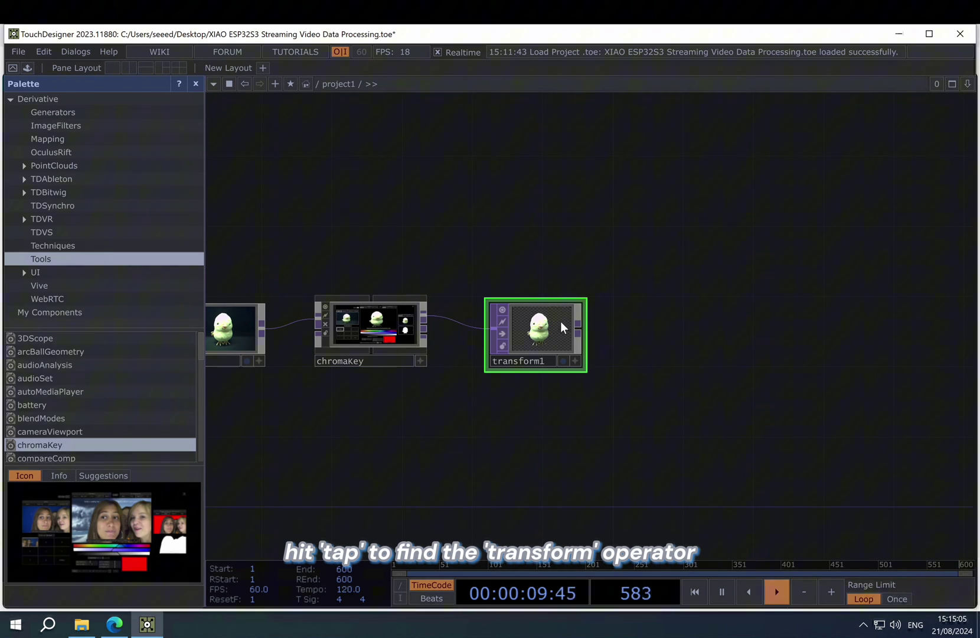
left_click(81, 628)
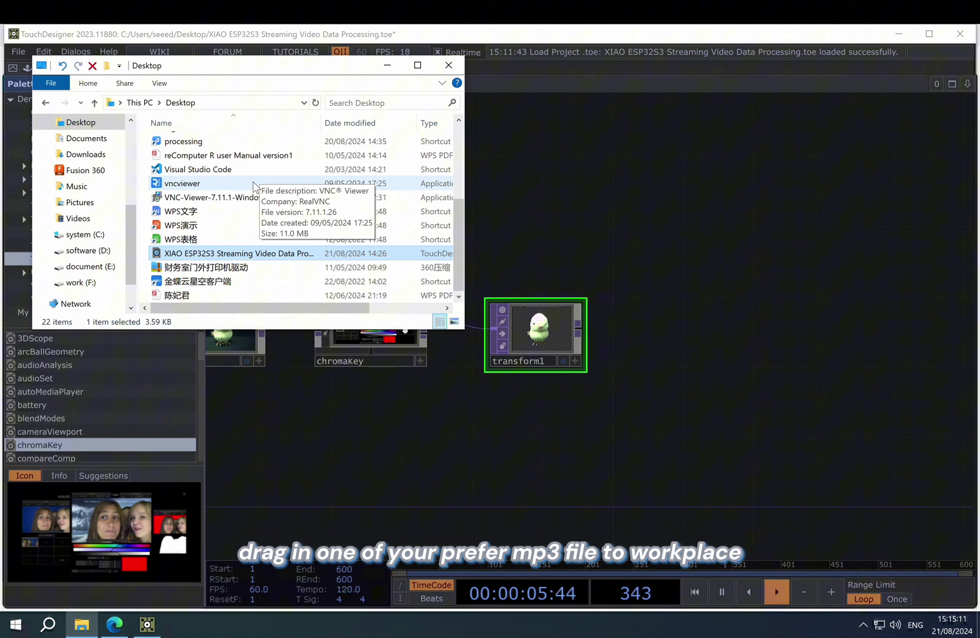
Drag the nightfall-future-bass-music-228100 MP3 from the Desktop into the network
scroll(257, 168, "up", 3)
left_click_drag(248, 250, 586, 215)
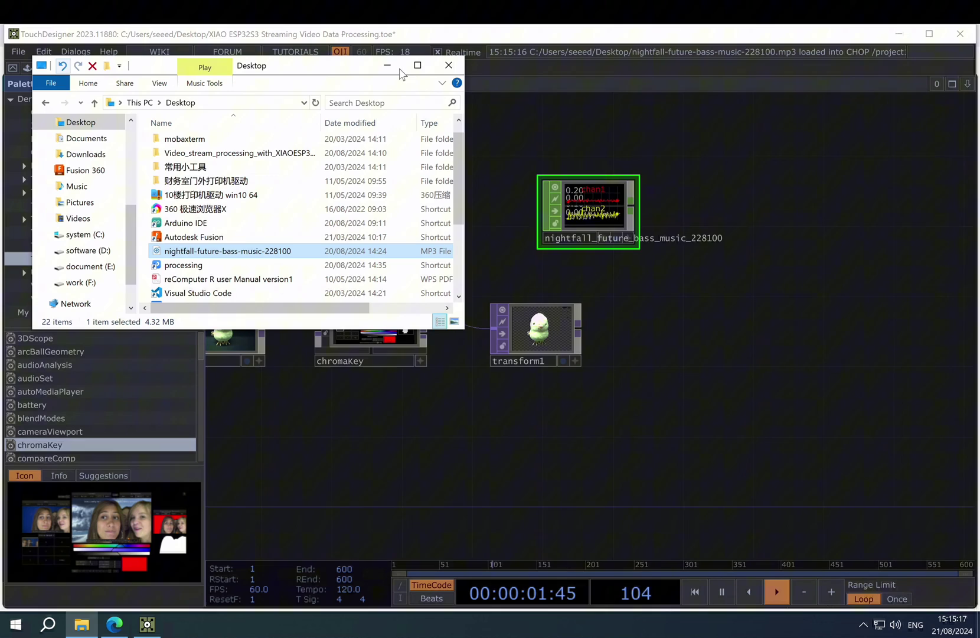
left_click(449, 65)
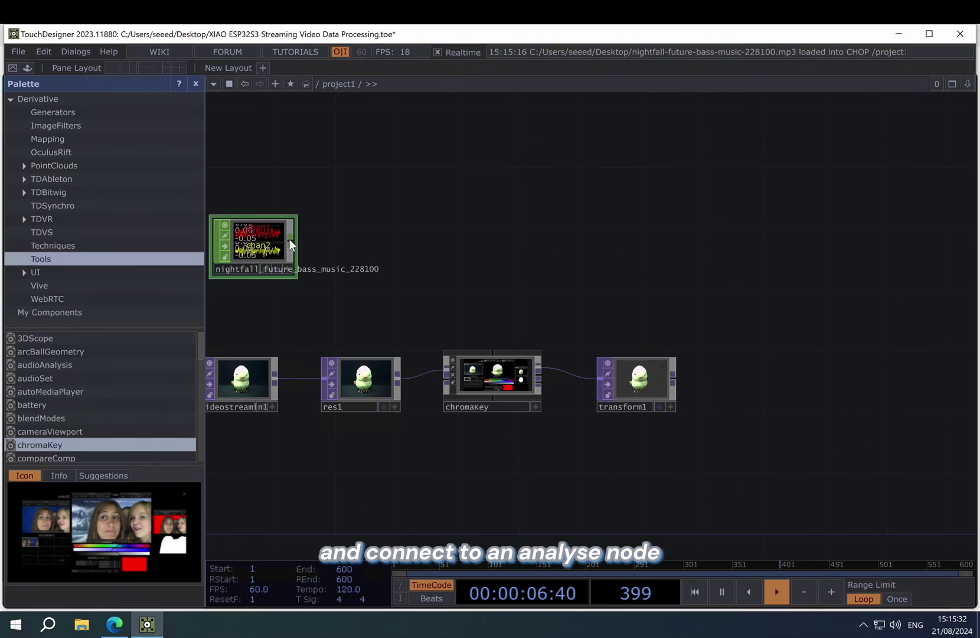
Wire the audio file node into a new Analyze CHOP, analyze1
left_click(289, 238)
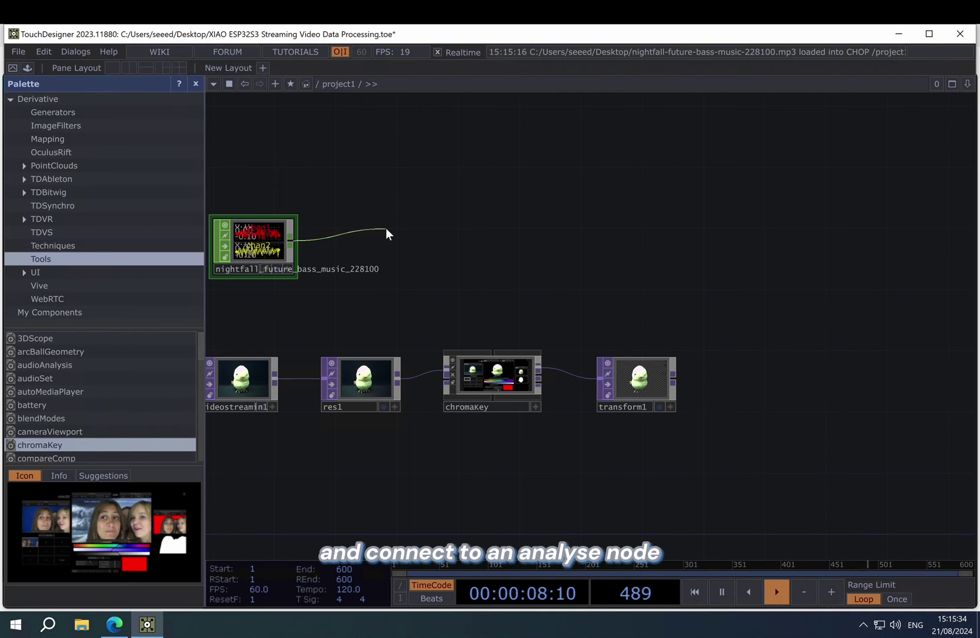
left_click(387, 233)
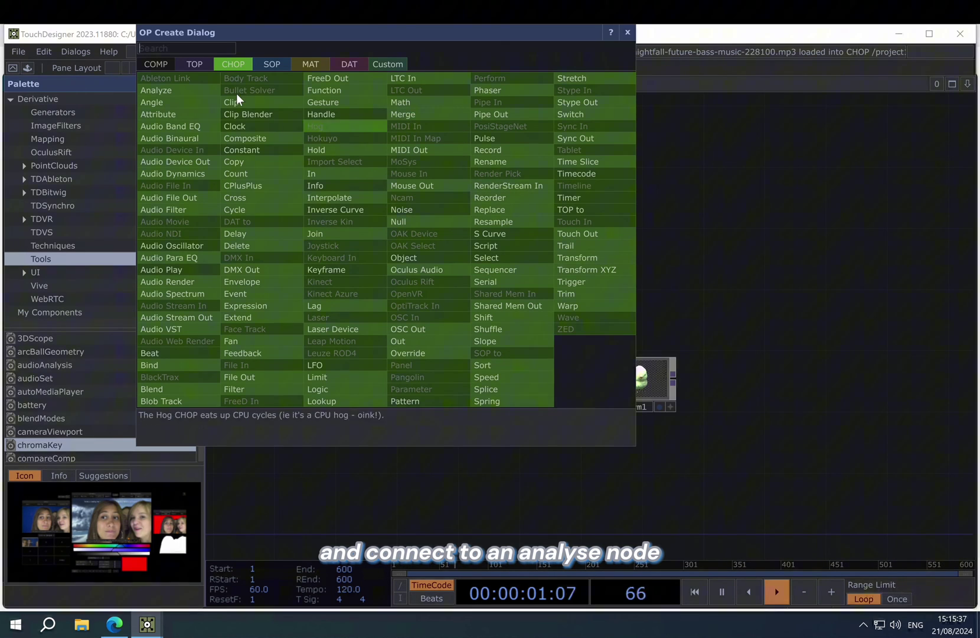
left_click(183, 88)
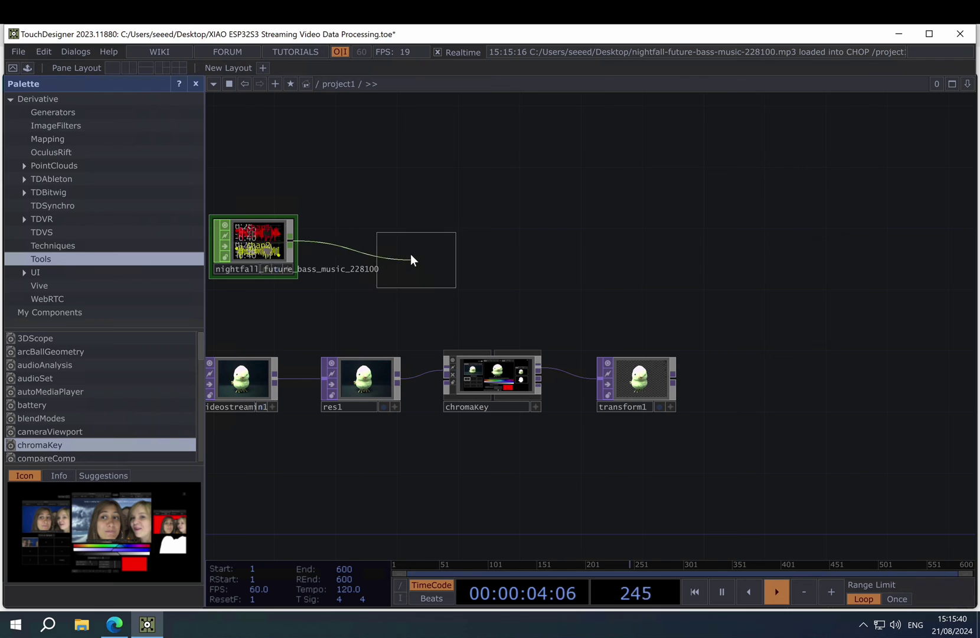
left_click(411, 254)
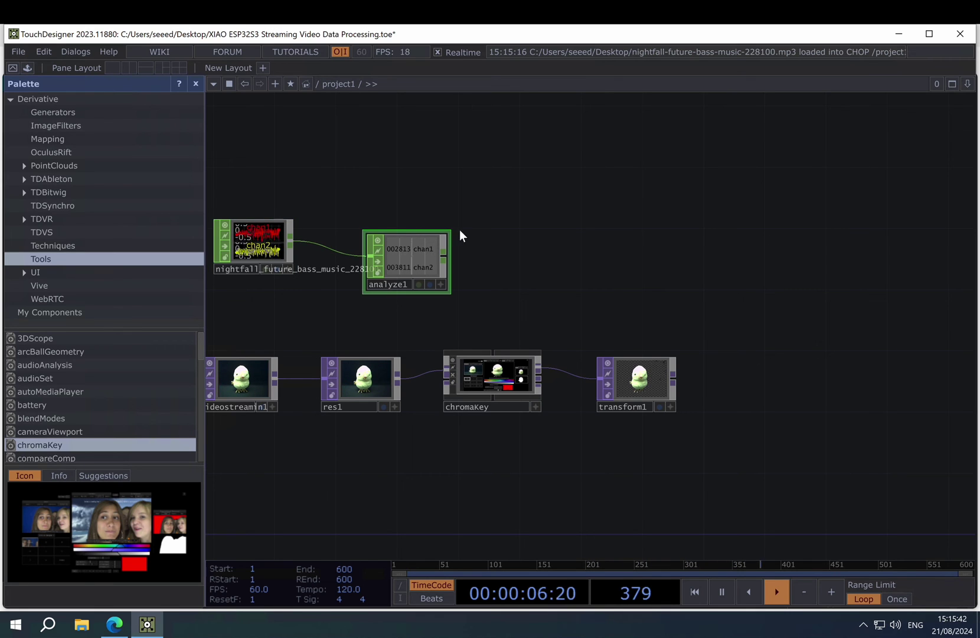
right_click(423, 241)
Check analyze1's Function setting and add a Math CHOP, math1, after analyze1
left_click(485, 166)
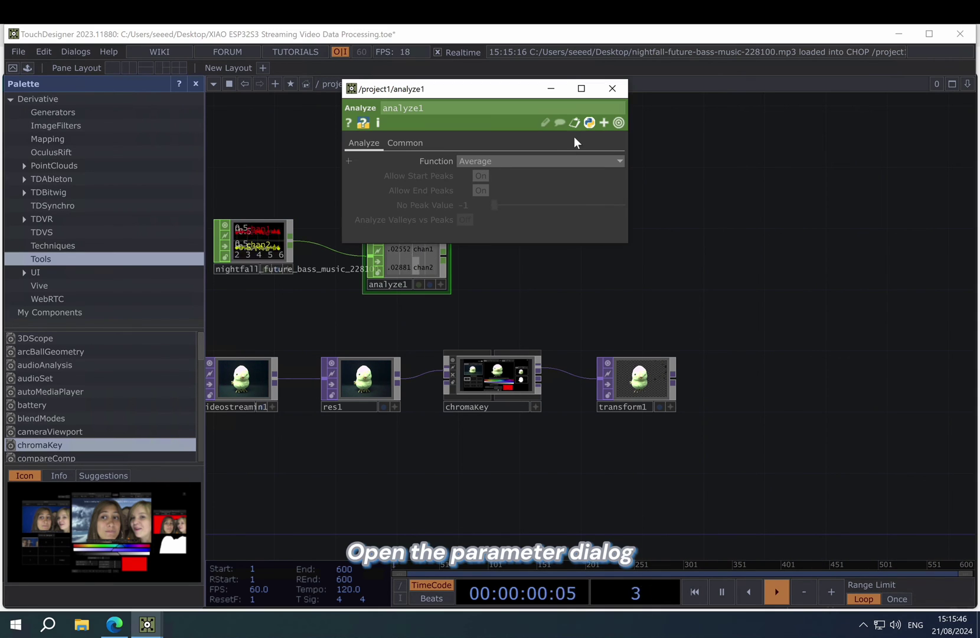
left_click(544, 160)
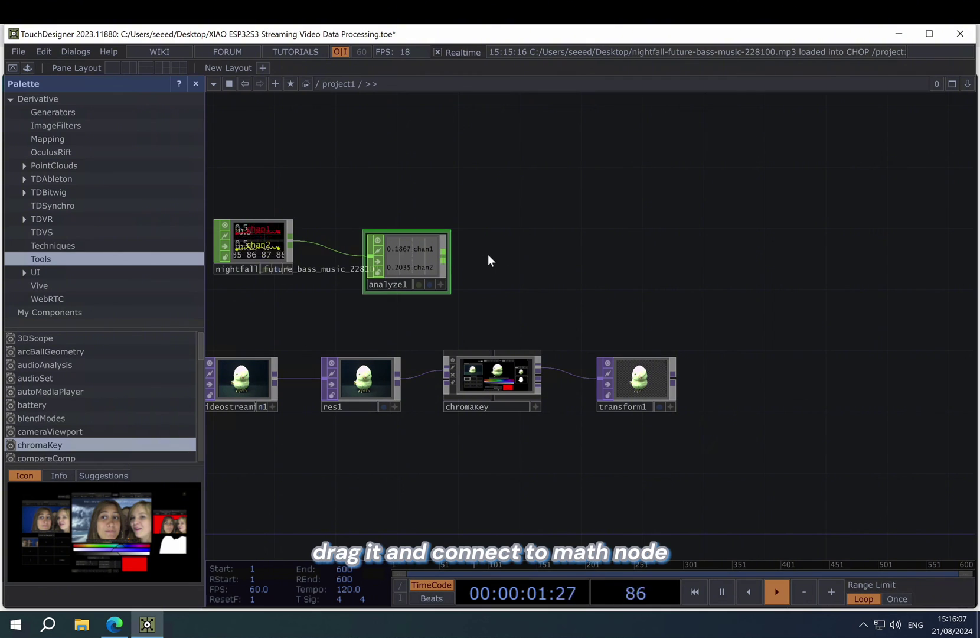
key("Tab")
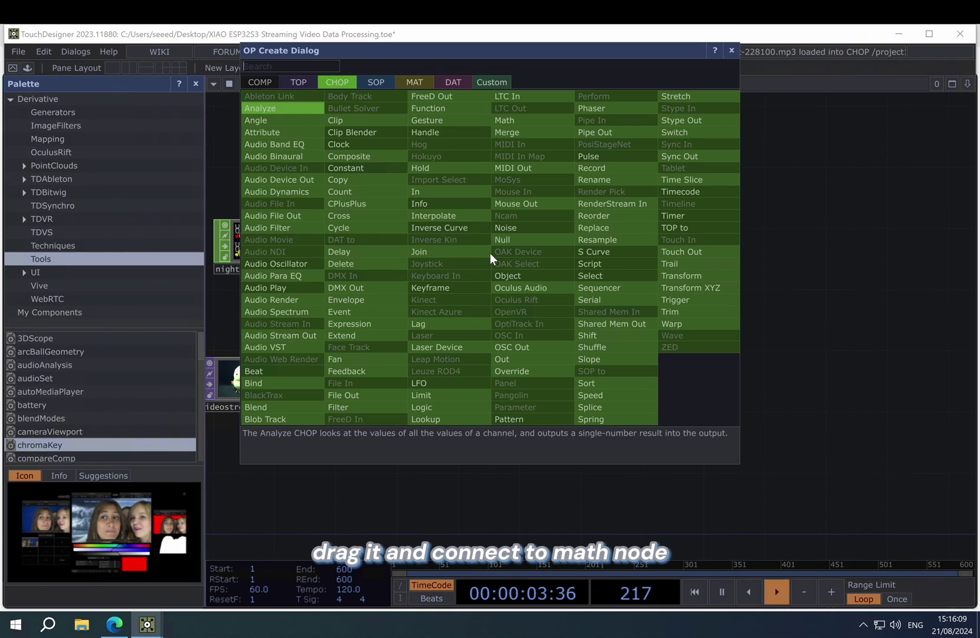
type("math")
key("Return")
left_click(565, 236)
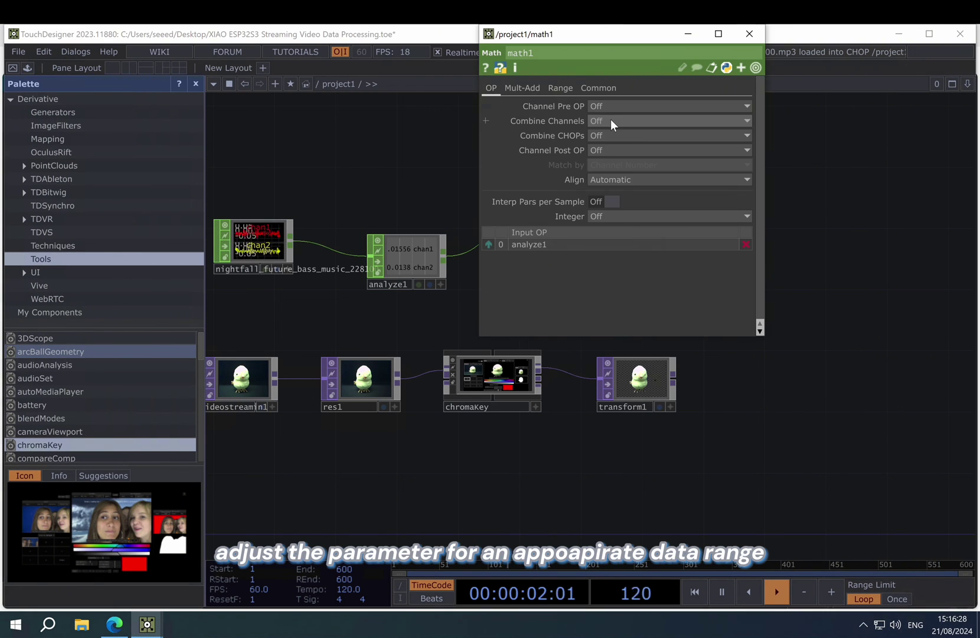
Set math1 to Combine Channels Average, Combine CHOPs Add, and Match by Channel Name
left_click(610, 121)
left_click(610, 202)
left_click(643, 138)
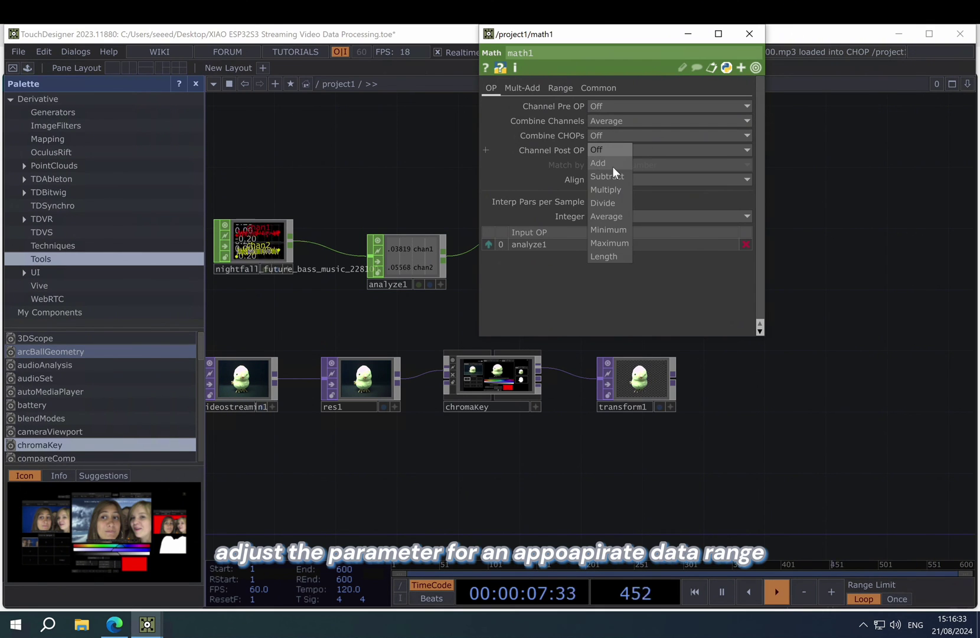
left_click(613, 162)
left_click(647, 165)
left_click(648, 192)
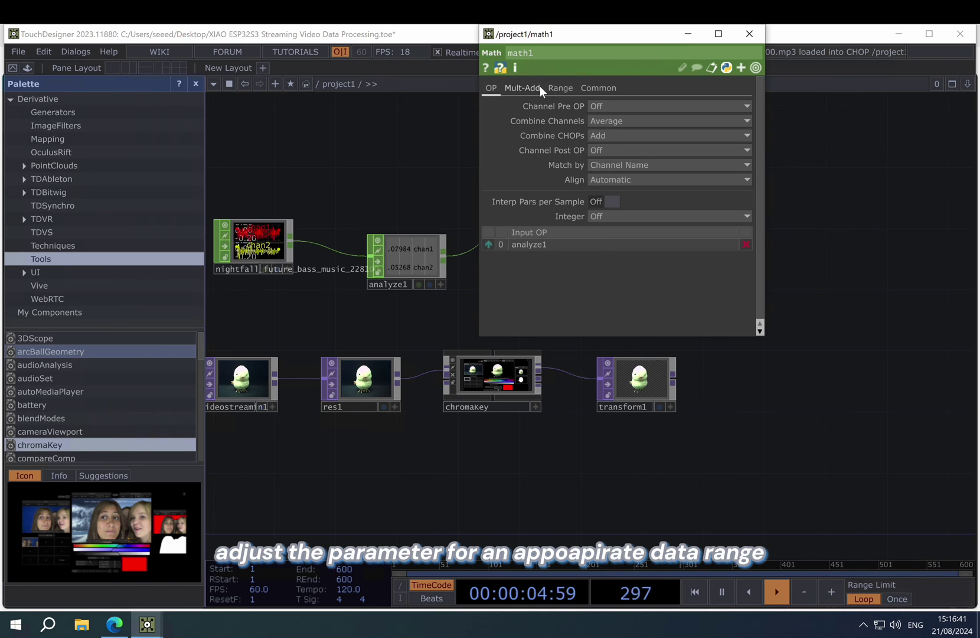
left_click(523, 87)
left_click(561, 88)
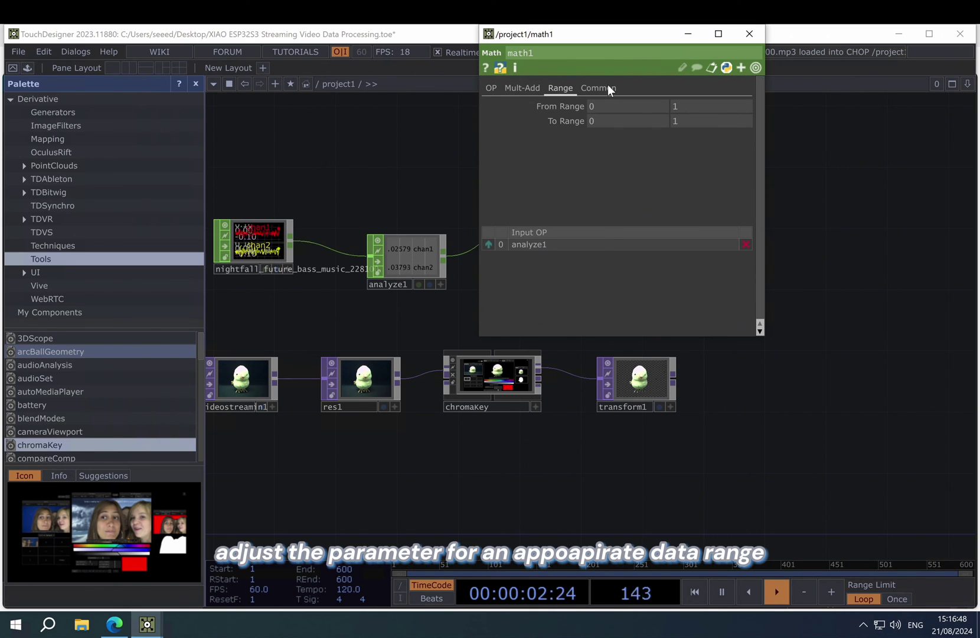
left_click(608, 87)
left_click(750, 34)
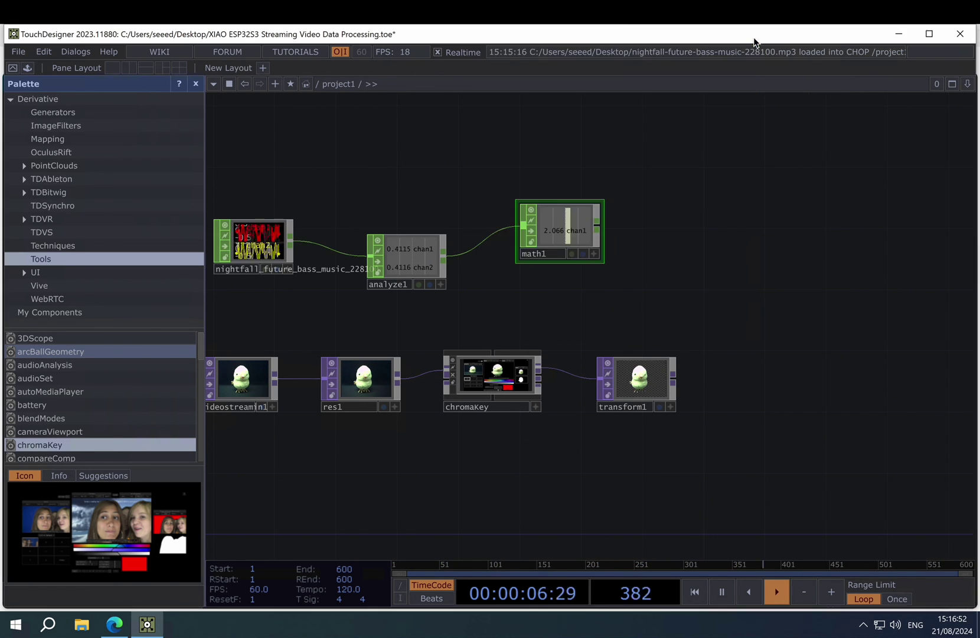
Copy math1's chan1 from its active viewer and open transform1's parameters
left_click(596, 255)
left_click(588, 242)
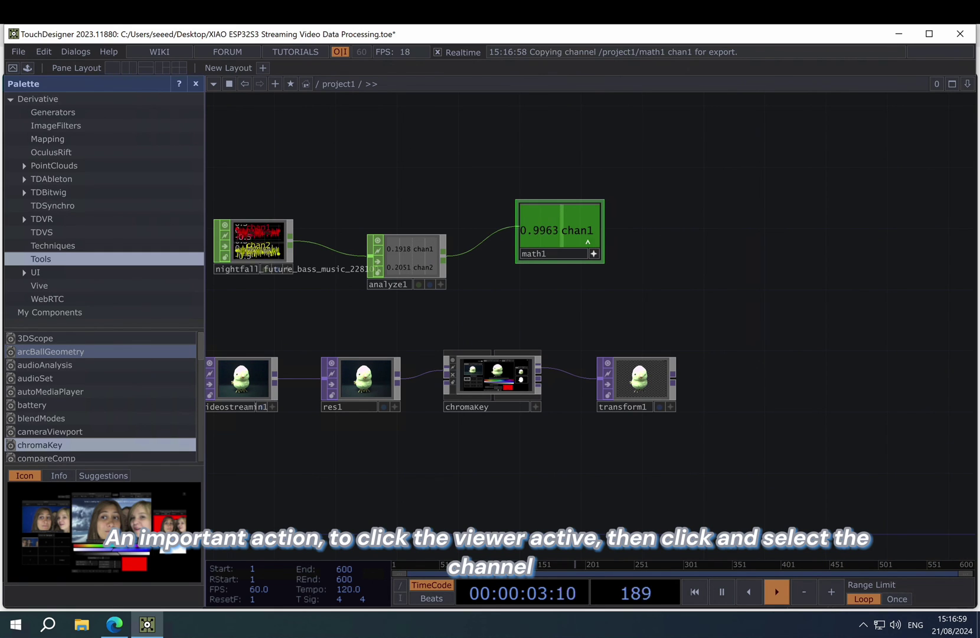
right_click(648, 376)
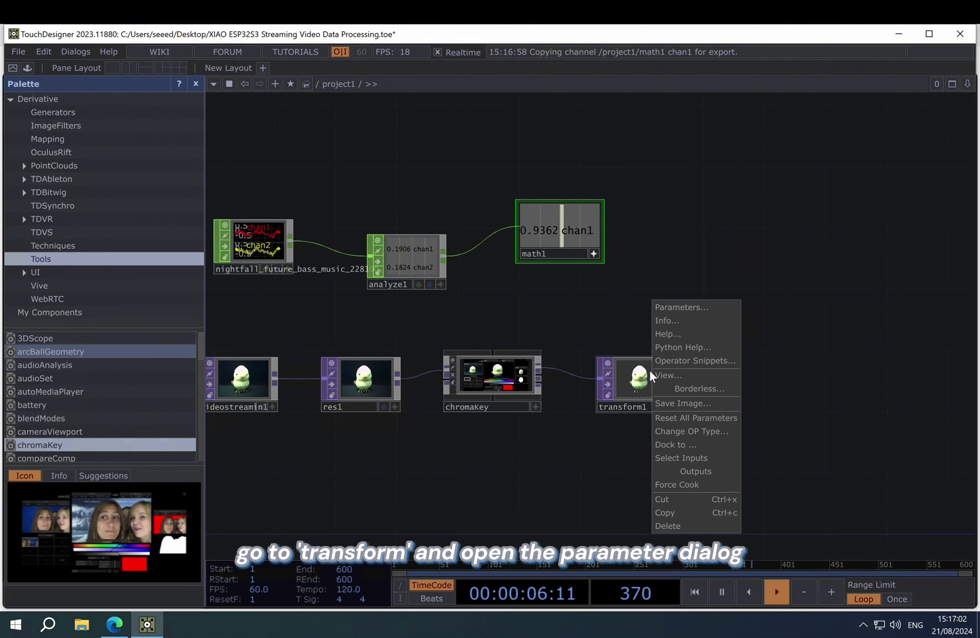
left_click(685, 306)
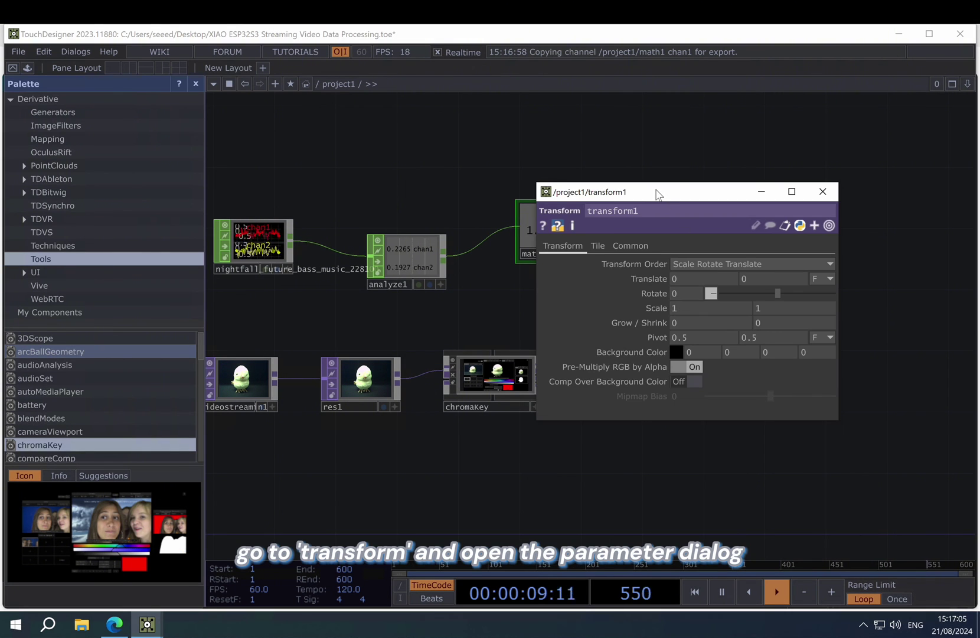
left_click_drag(658, 195, 790, 107)
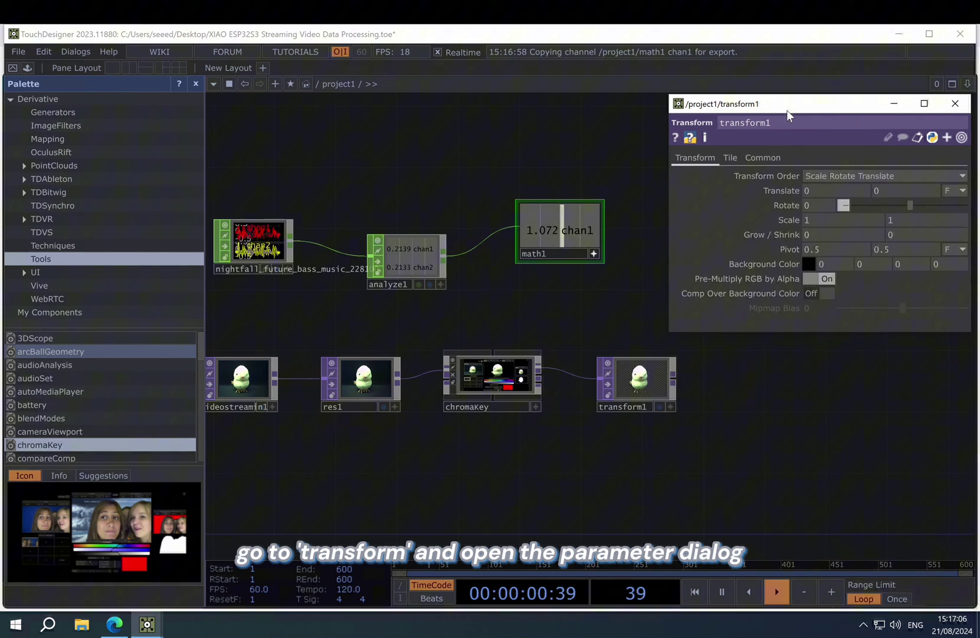
Paste-export math1:chan1 onto transform1's Scale X and Scale Y
right_click(788, 219)
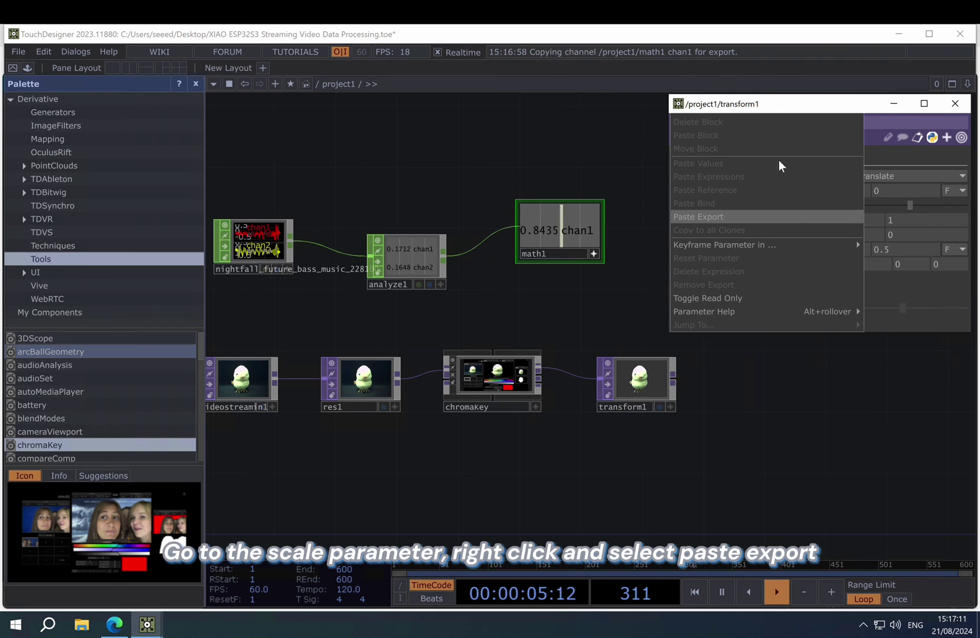
left_click(707, 217)
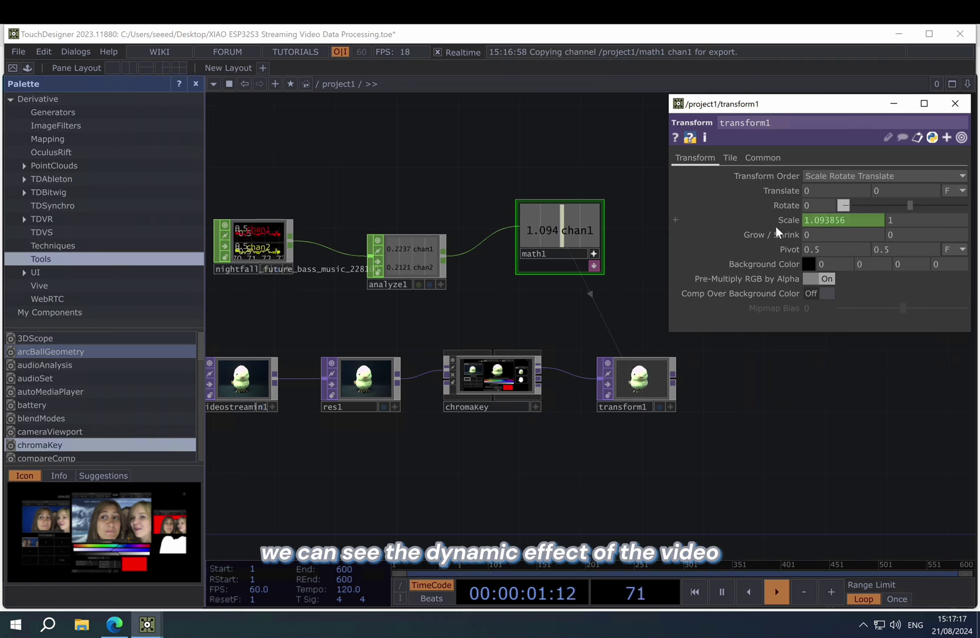
left_click(676, 219)
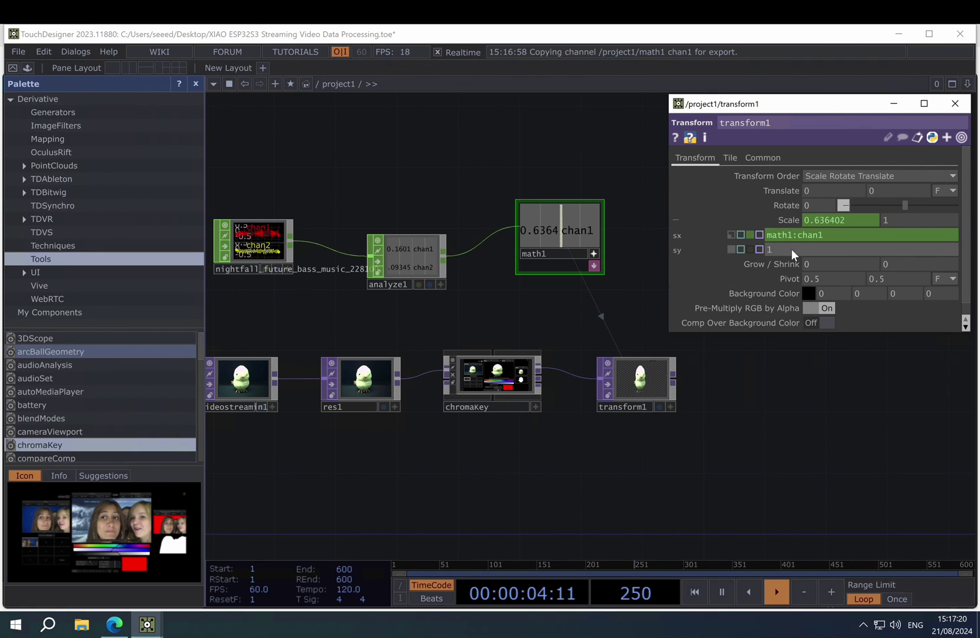
right_click(679, 248)
left_click(730, 214)
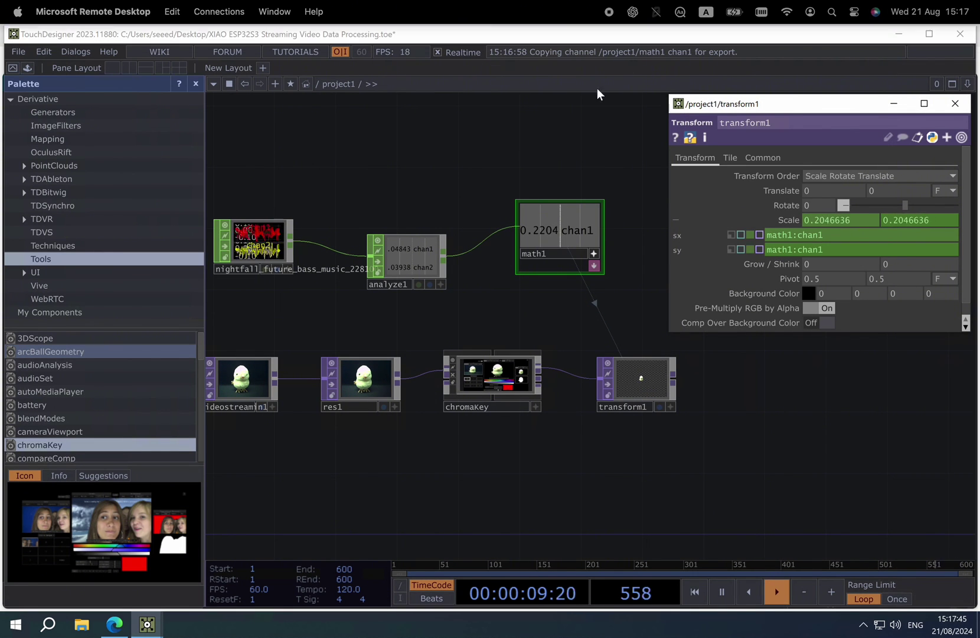
Add a Null TOP, null1, after transform1
left_click(593, 265)
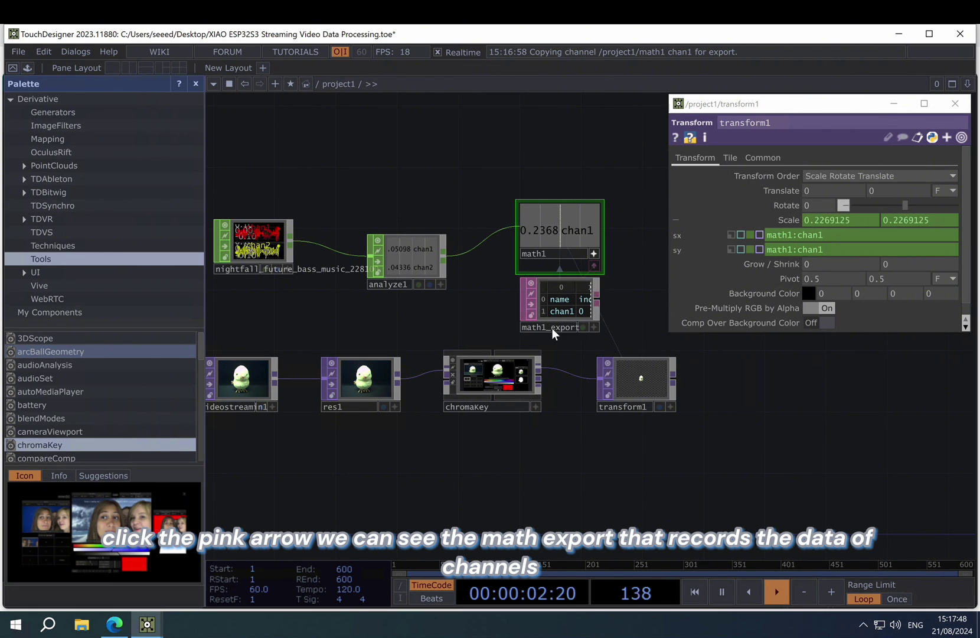
left_click(673, 376)
left_click(723, 383)
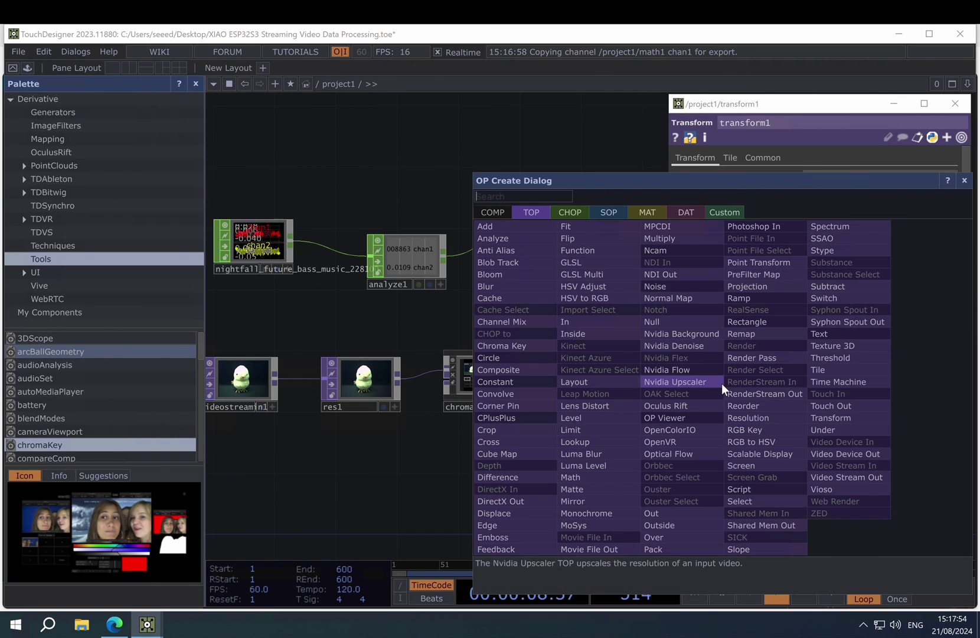
left_click(677, 320)
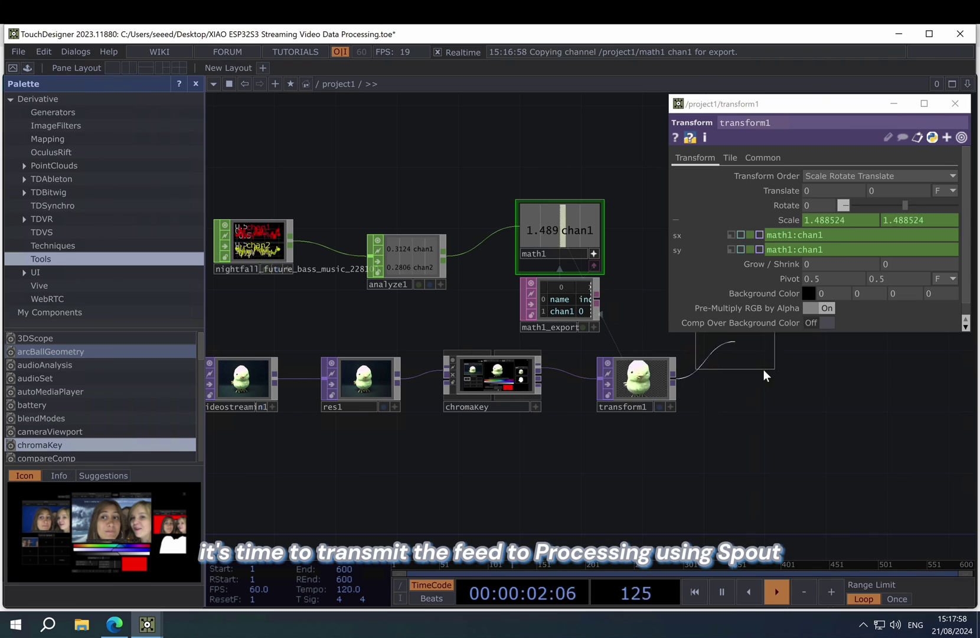
left_click(790, 404)
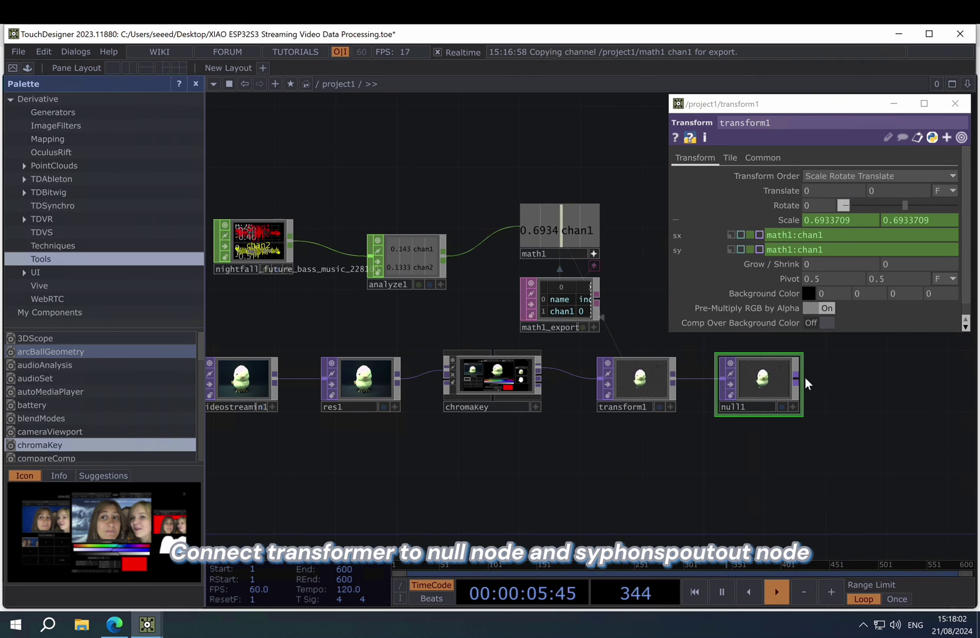
Add syphonspoutout1 after null1 and turn on its Display flag behind the network
left_click(798, 382)
left_click(843, 381)
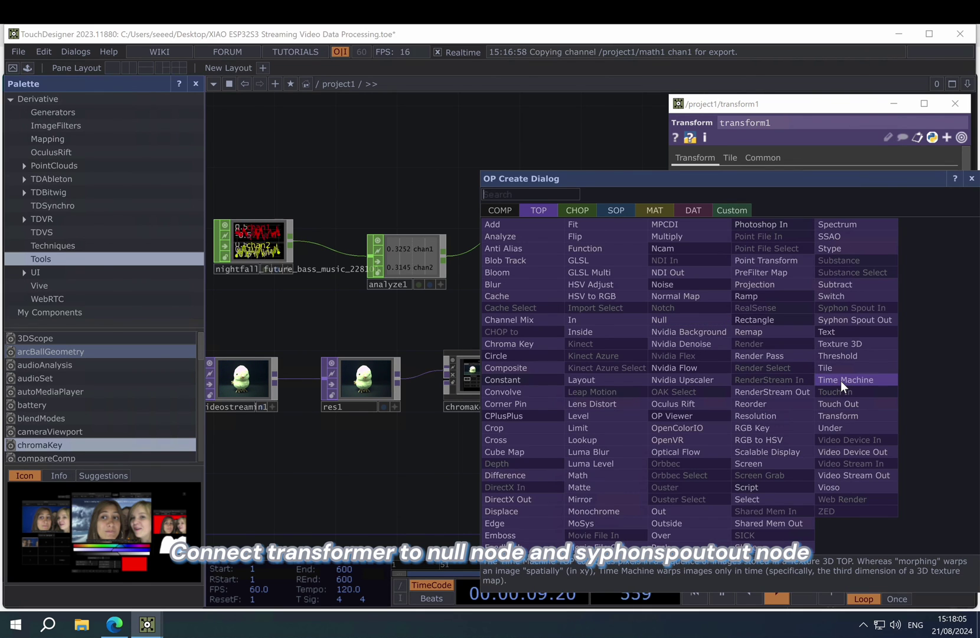
left_click(868, 318)
left_click(894, 385)
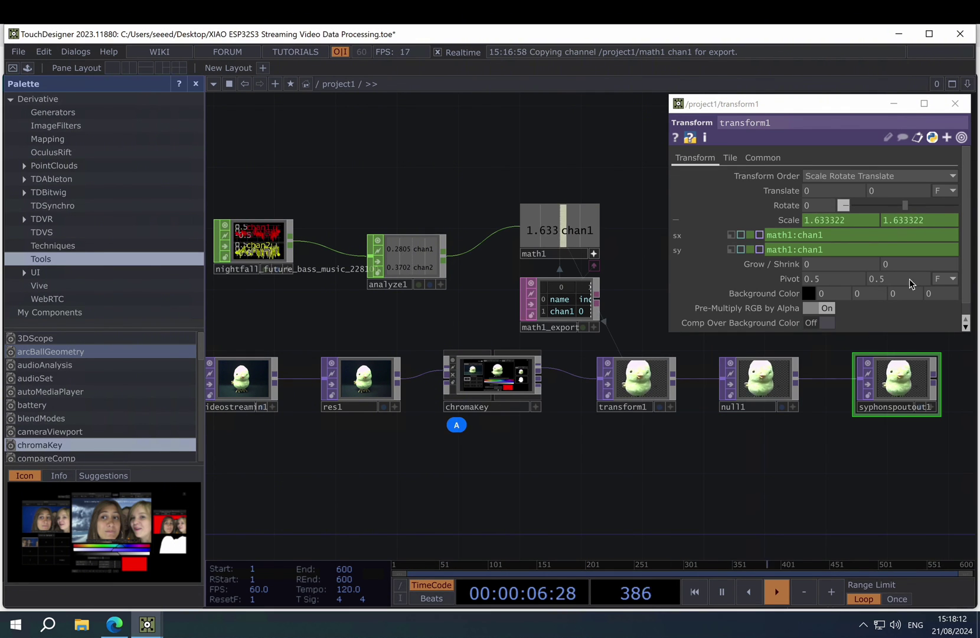
left_click(955, 104)
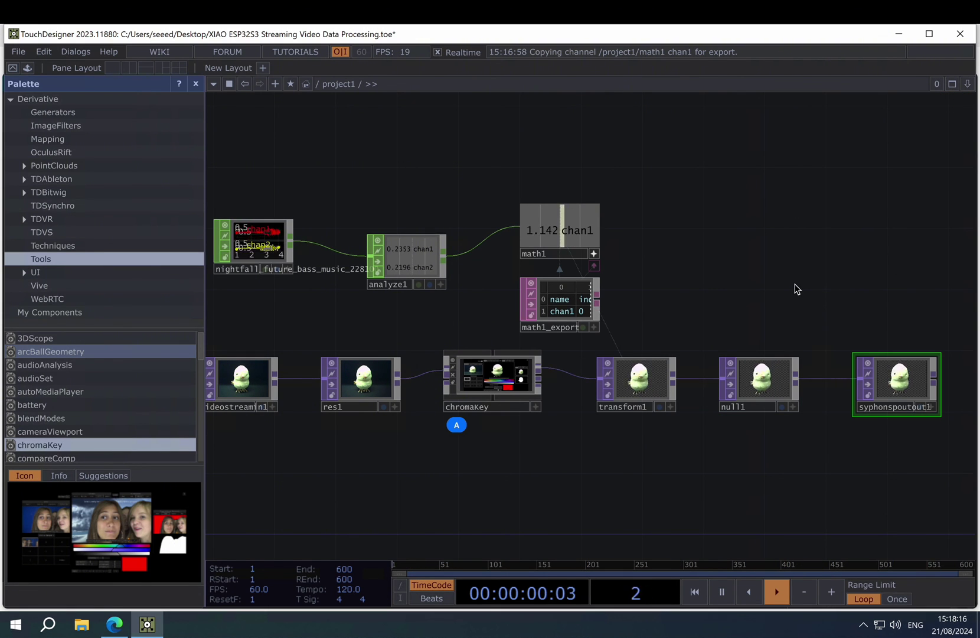
scroll(797, 289, "down", 1)
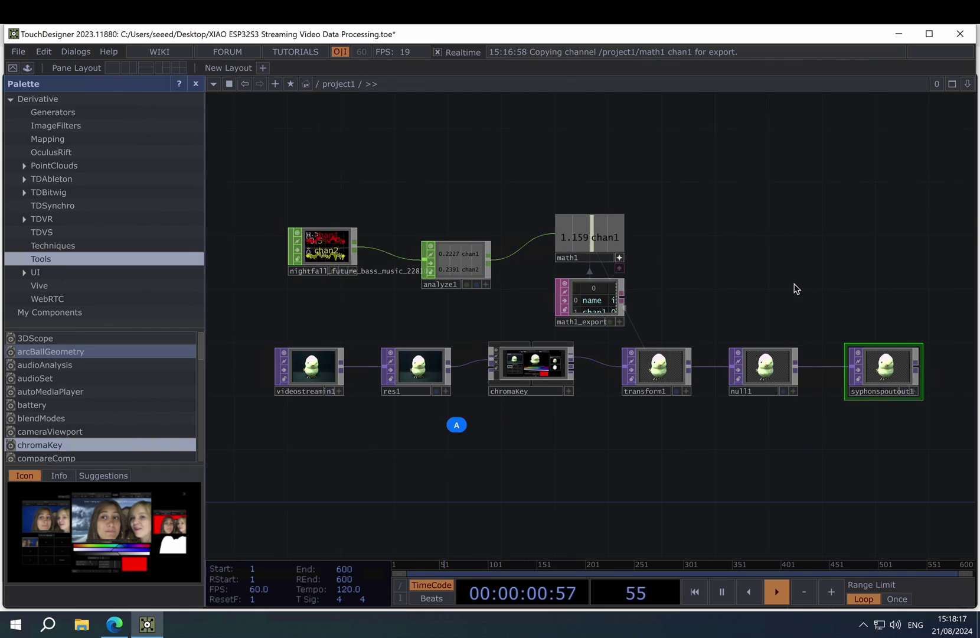
left_click(907, 392)
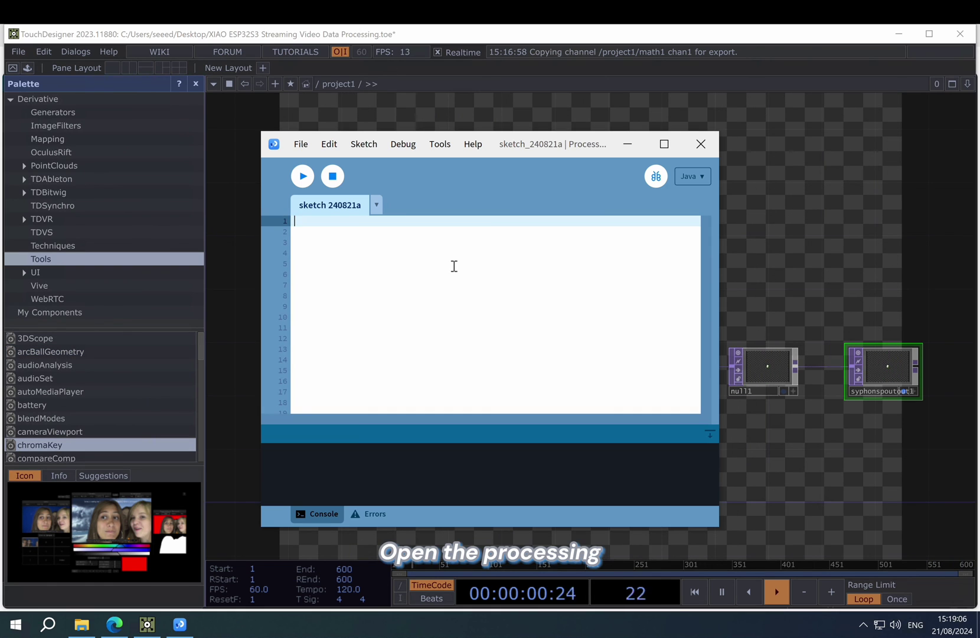
Install the Spout for Processing library through the Libraries manager
left_click(440, 148)
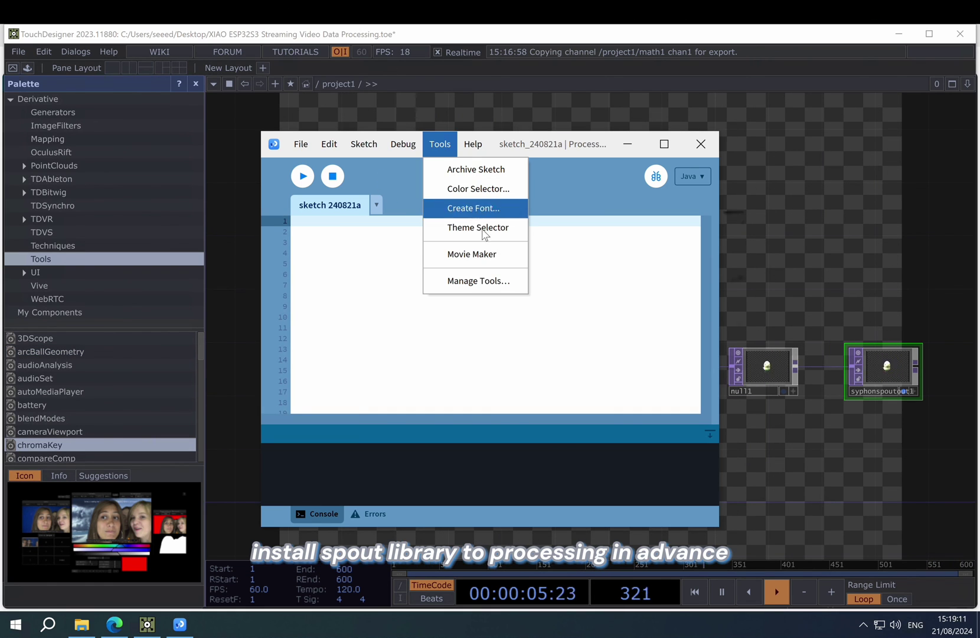
left_click(495, 281)
left_click(673, 467)
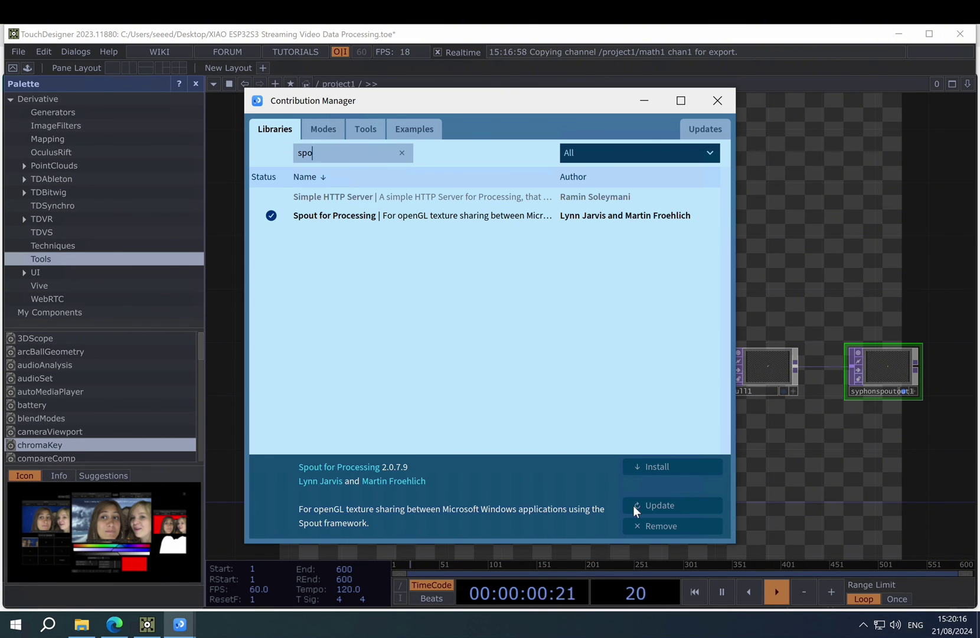
Bring up the Spout for Processing examples under Contributed Libraries in the Java Examples window
left_click(718, 102)
left_click(302, 145)
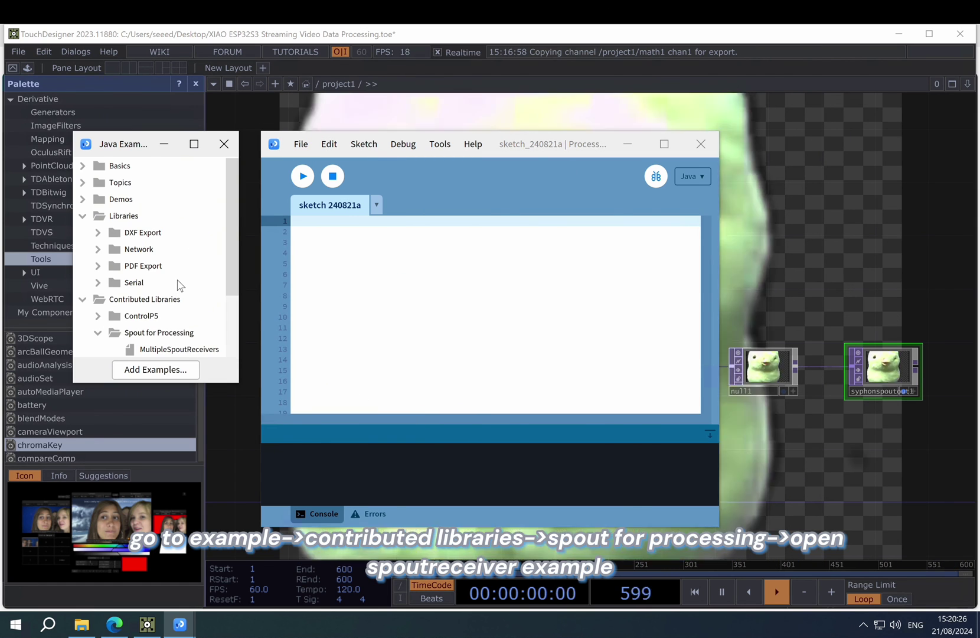
scroll(180, 285, "down", 3)
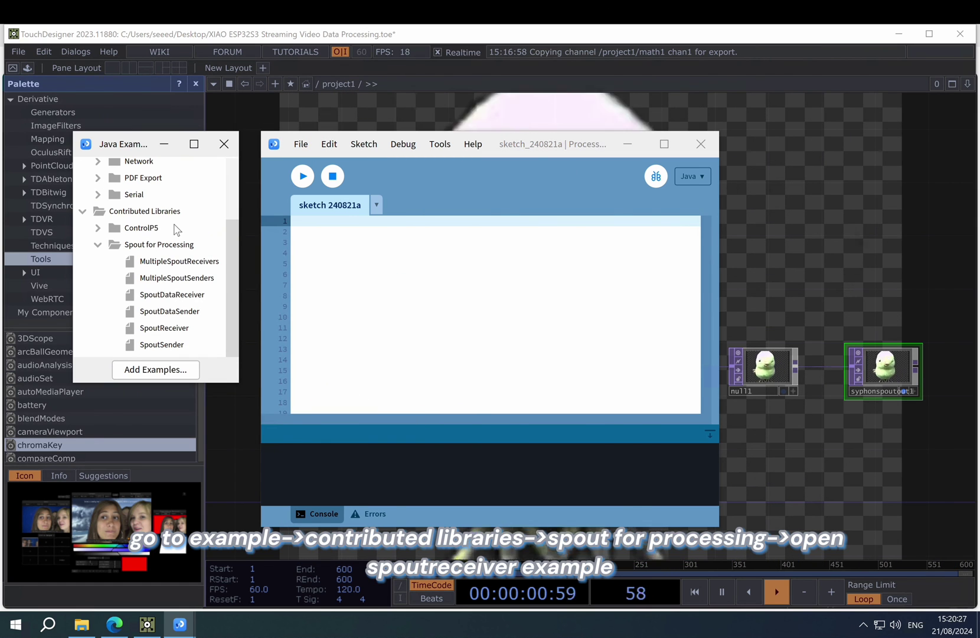
Open the SpoutReceiver example sketch from the Java Examples tree
double_click(172, 331)
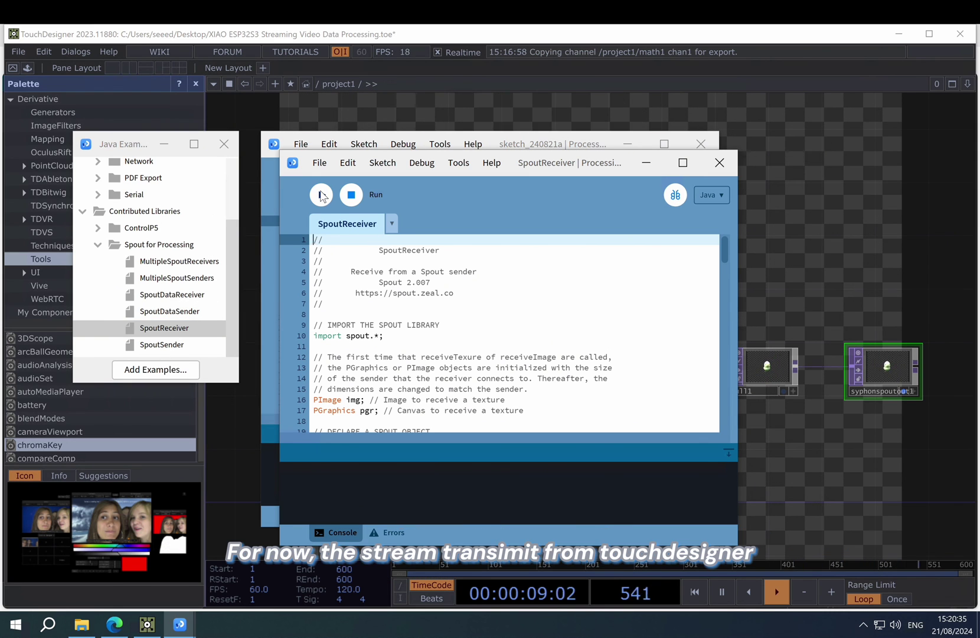